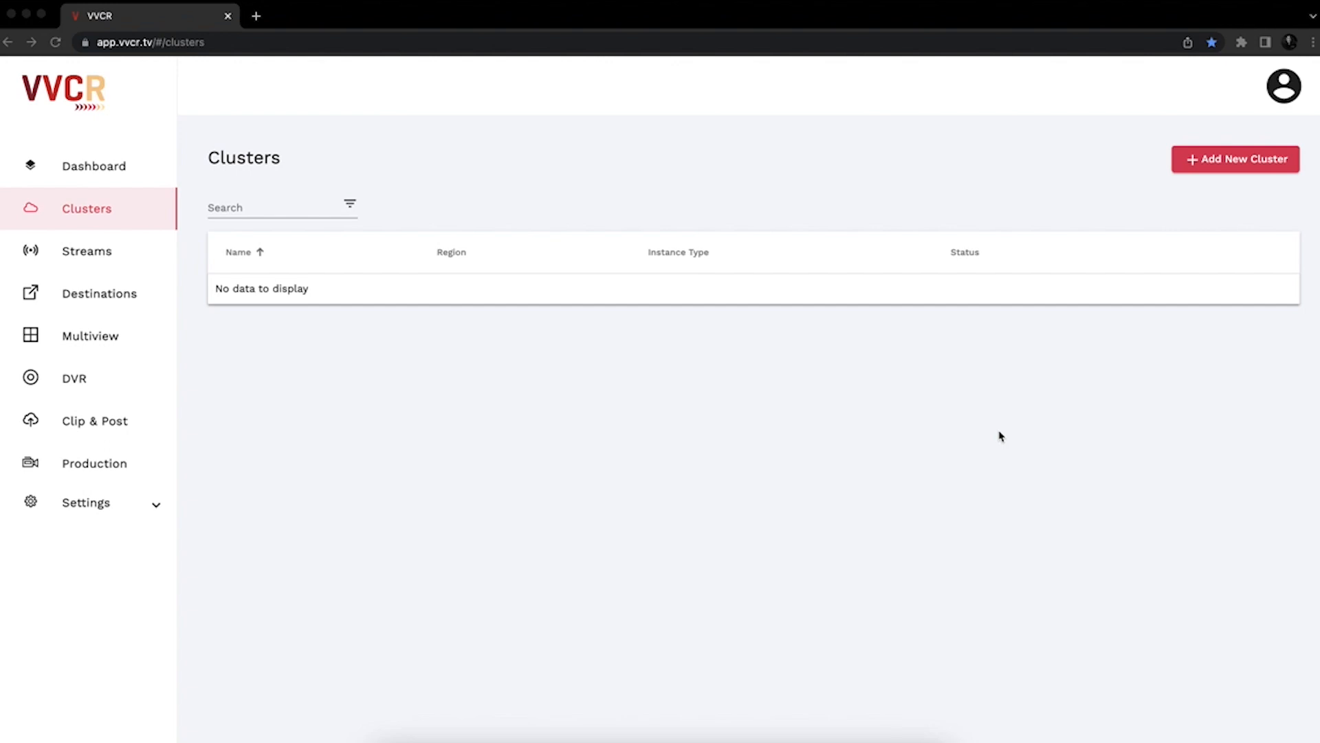
- Create and save a cluster named Ohio with instance type t3.medium in the default us-east-2 region
click(1240, 160)
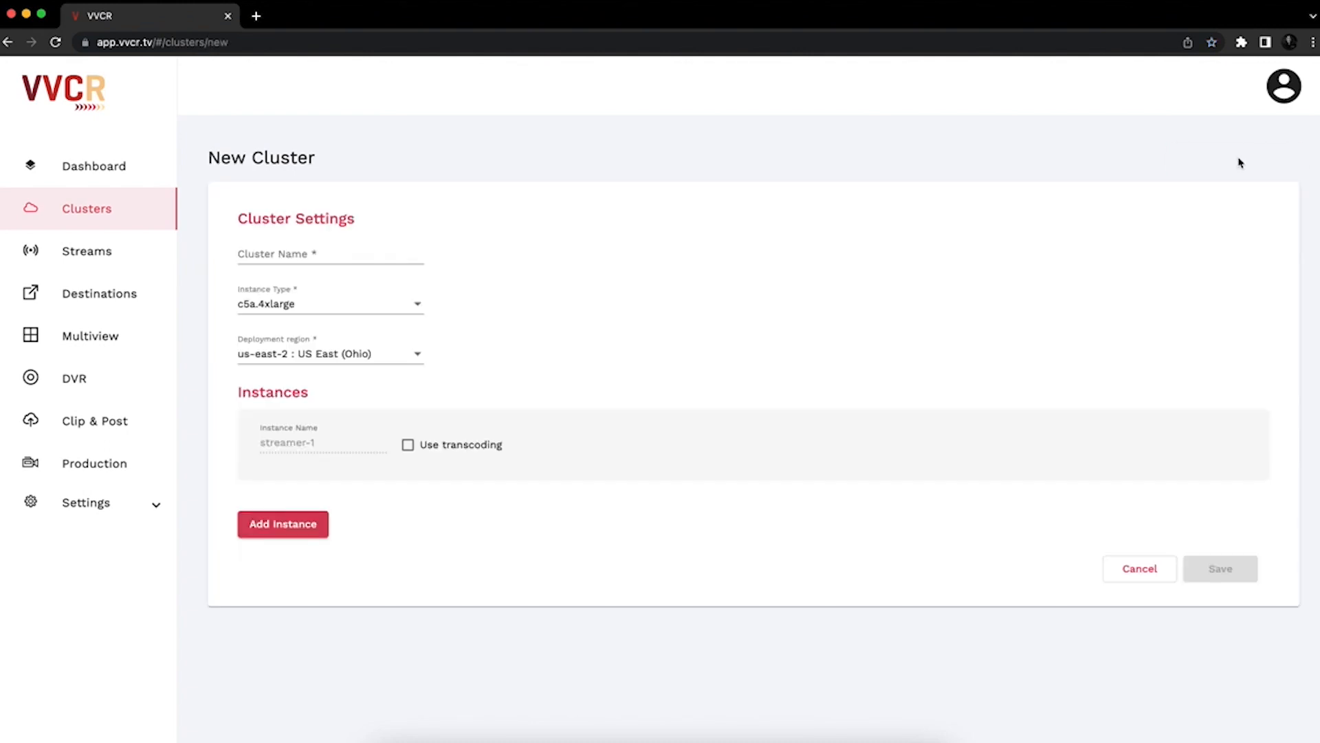
click(337, 252)
text(O)
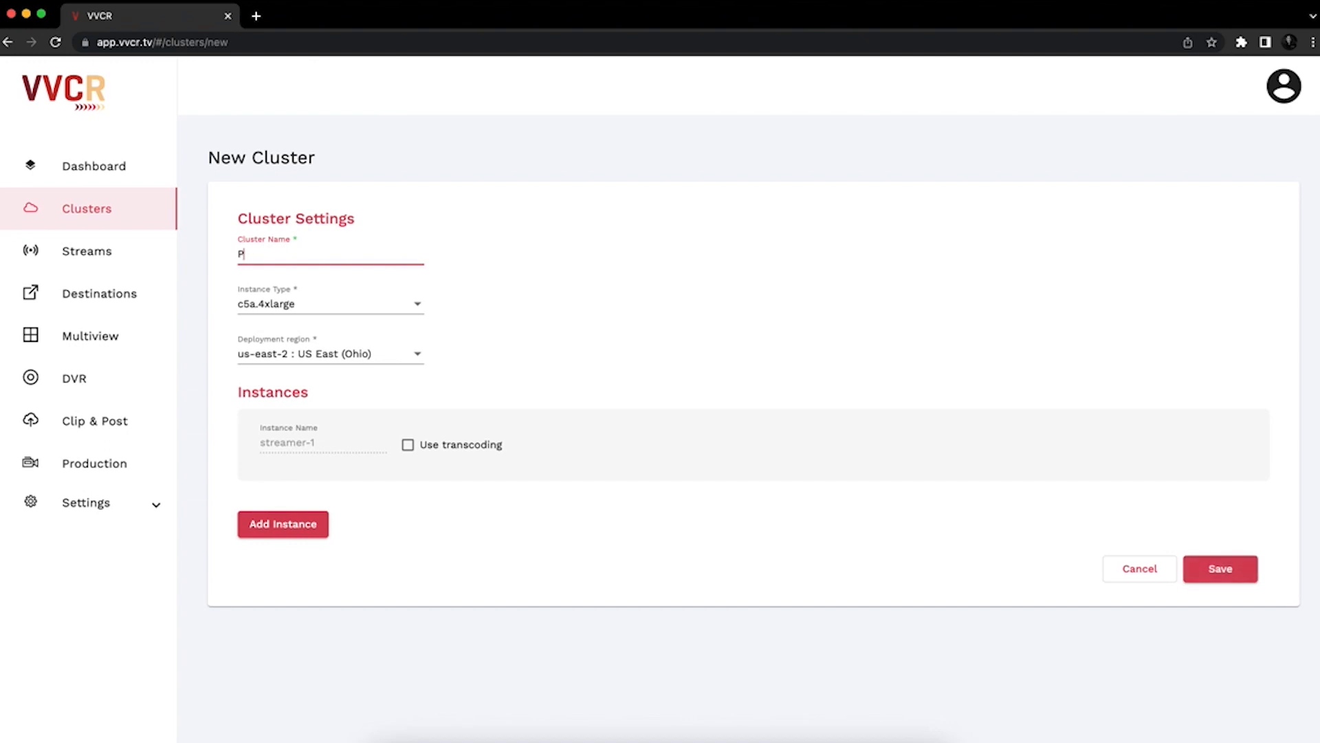
text(hio)
click(288, 303)
click(324, 396)
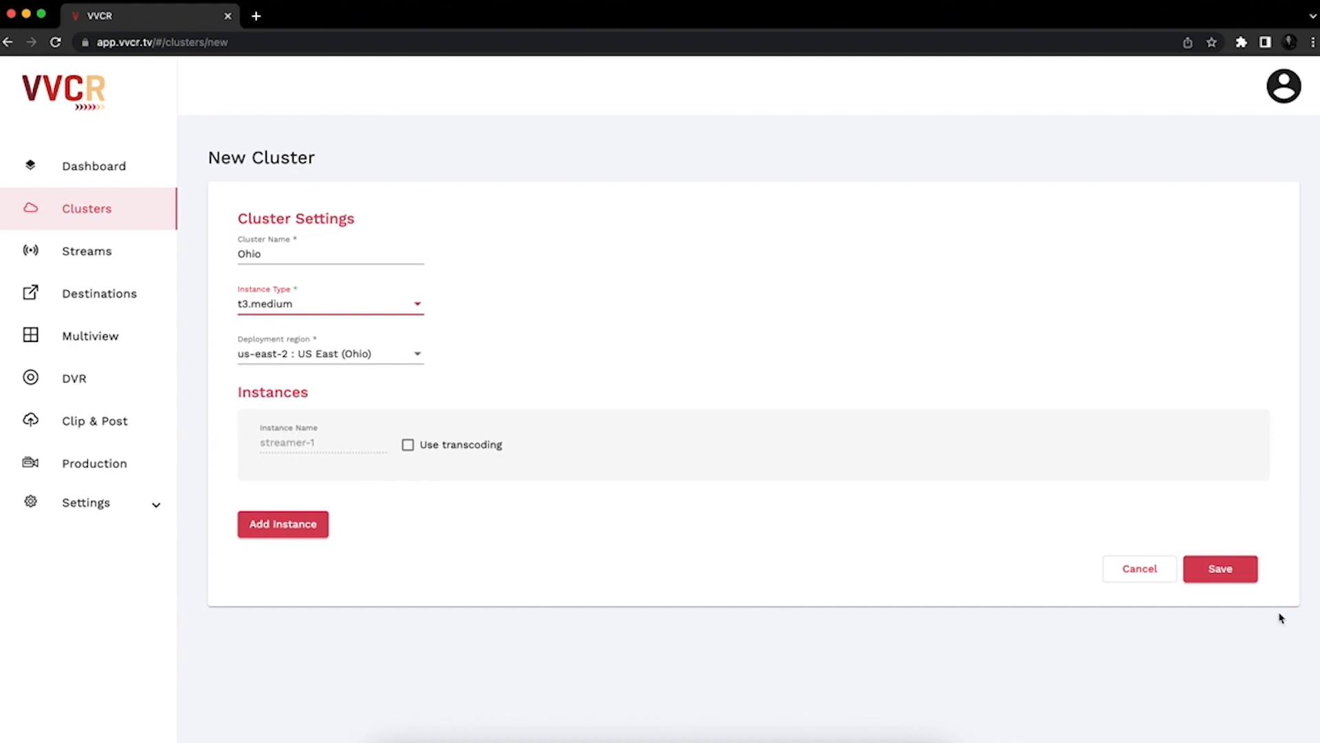
click(1230, 569)
- Create and save a cluster named N Virginia with instance type t3.medium in region us-east-1 : US East (N. Virginia)
click(1242, 163)
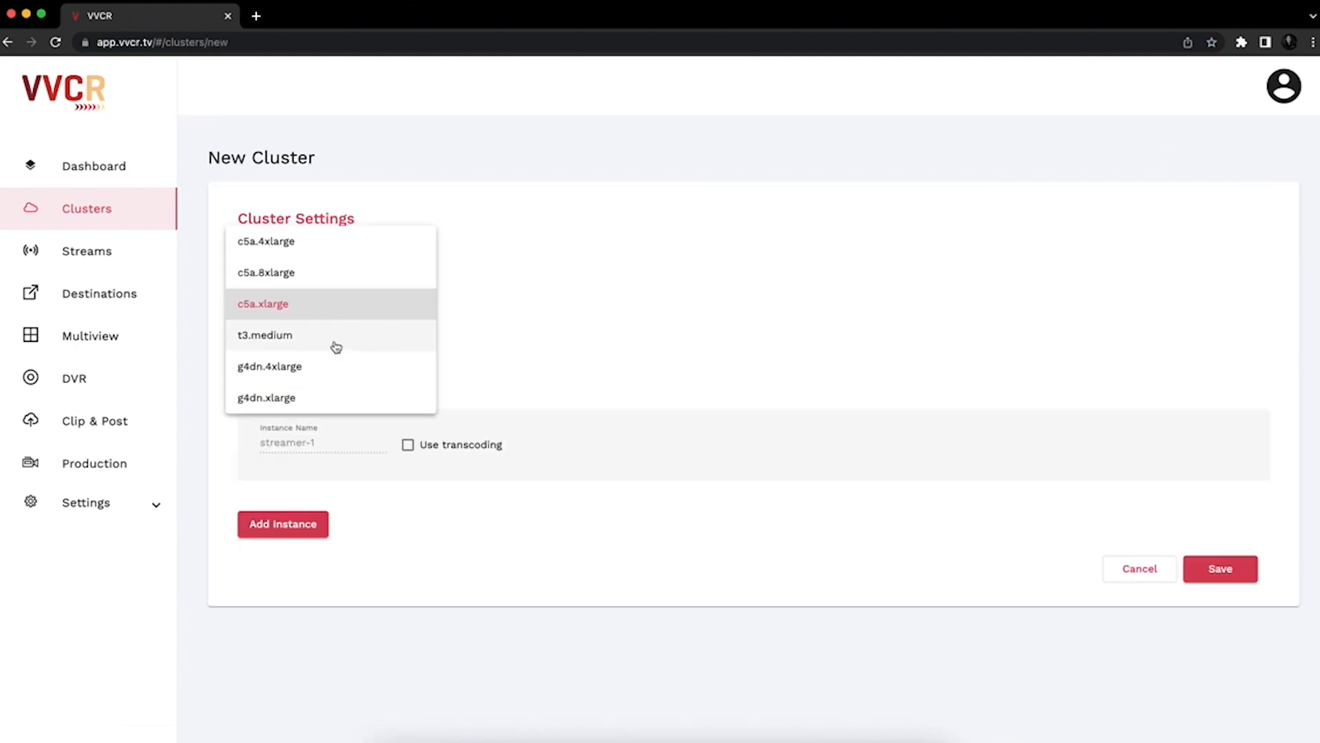
click(332, 345)
click(340, 355)
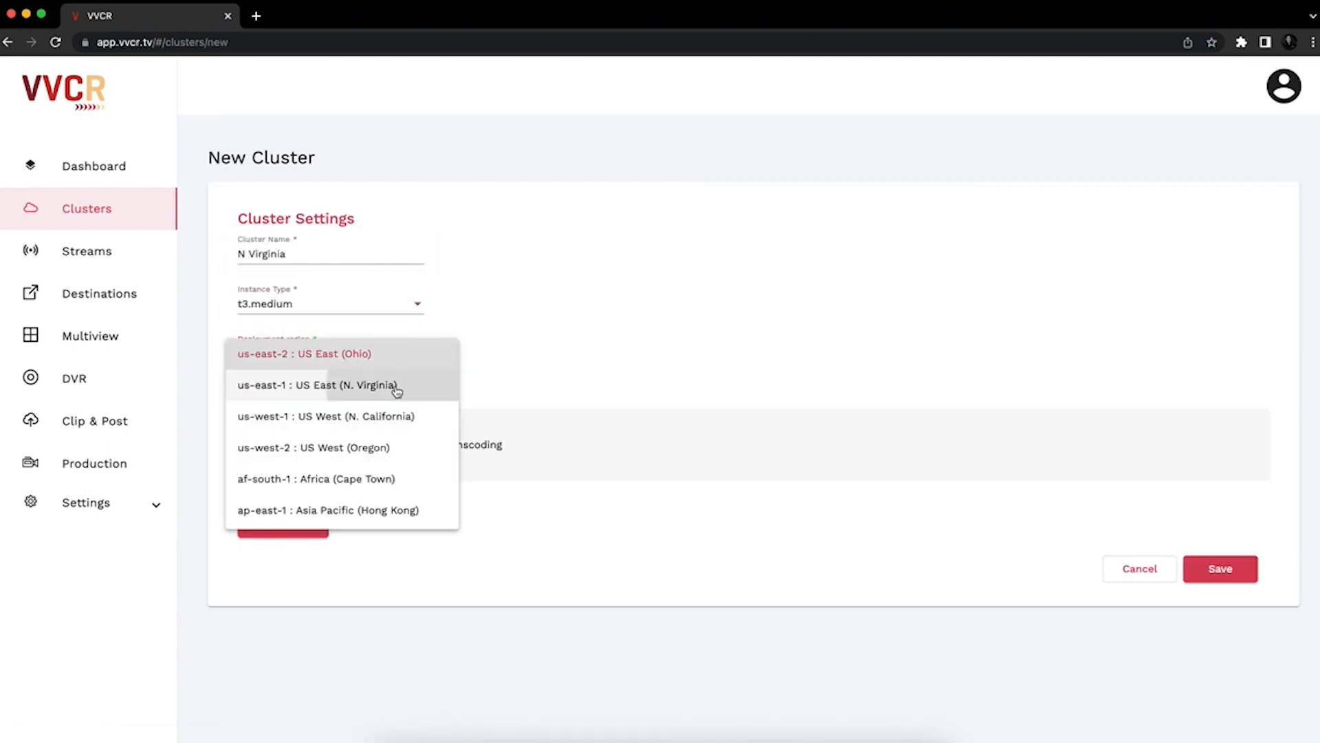
click(396, 387)
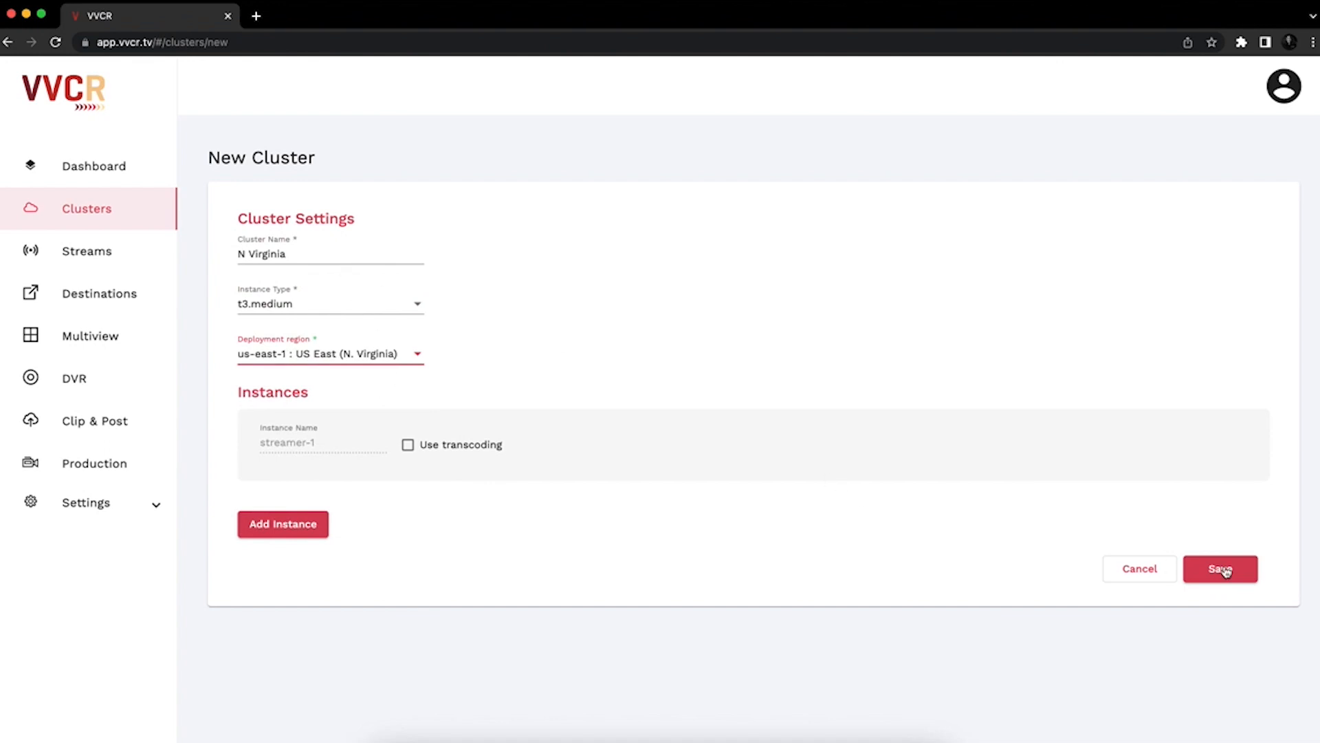
click(1247, 576)
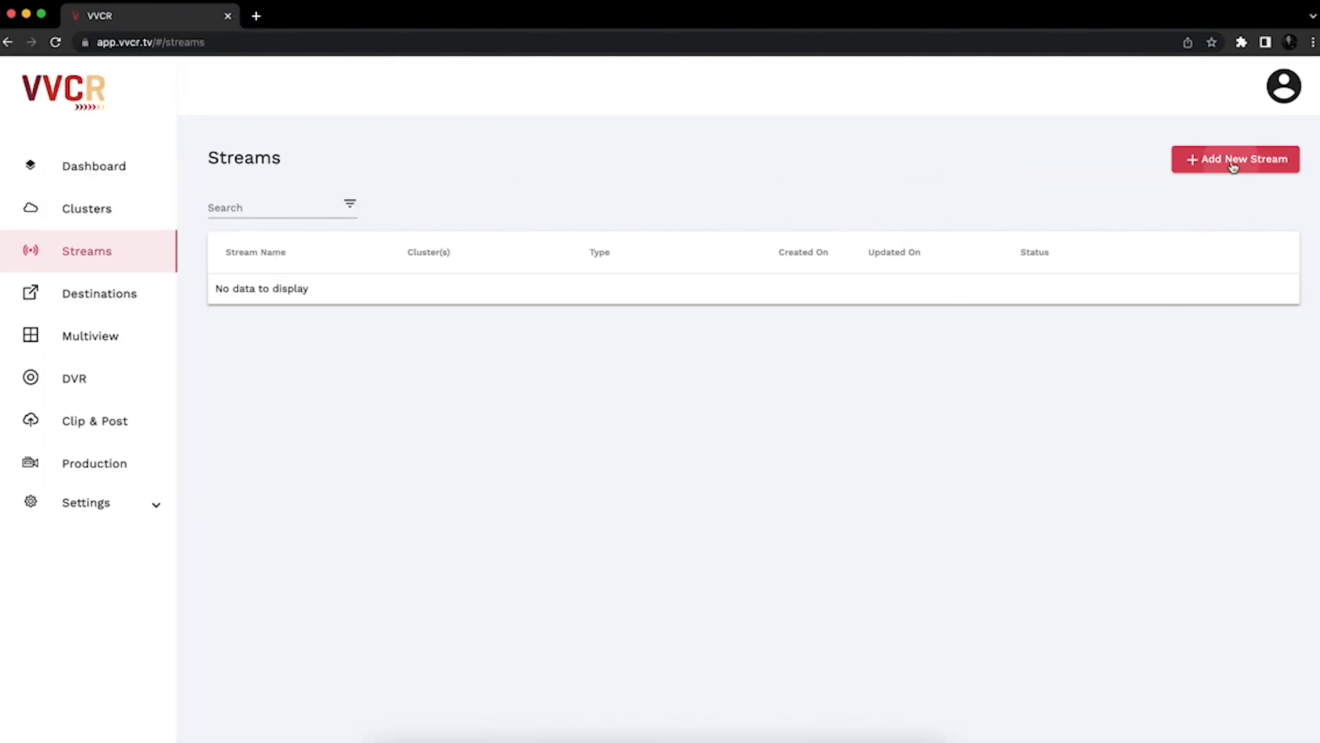
- Create and save a stream named Cluster Test with Ohio as primary cluster and N Virginia as backup cluster
click(1232, 165)
click(274, 253)
text(Clu)
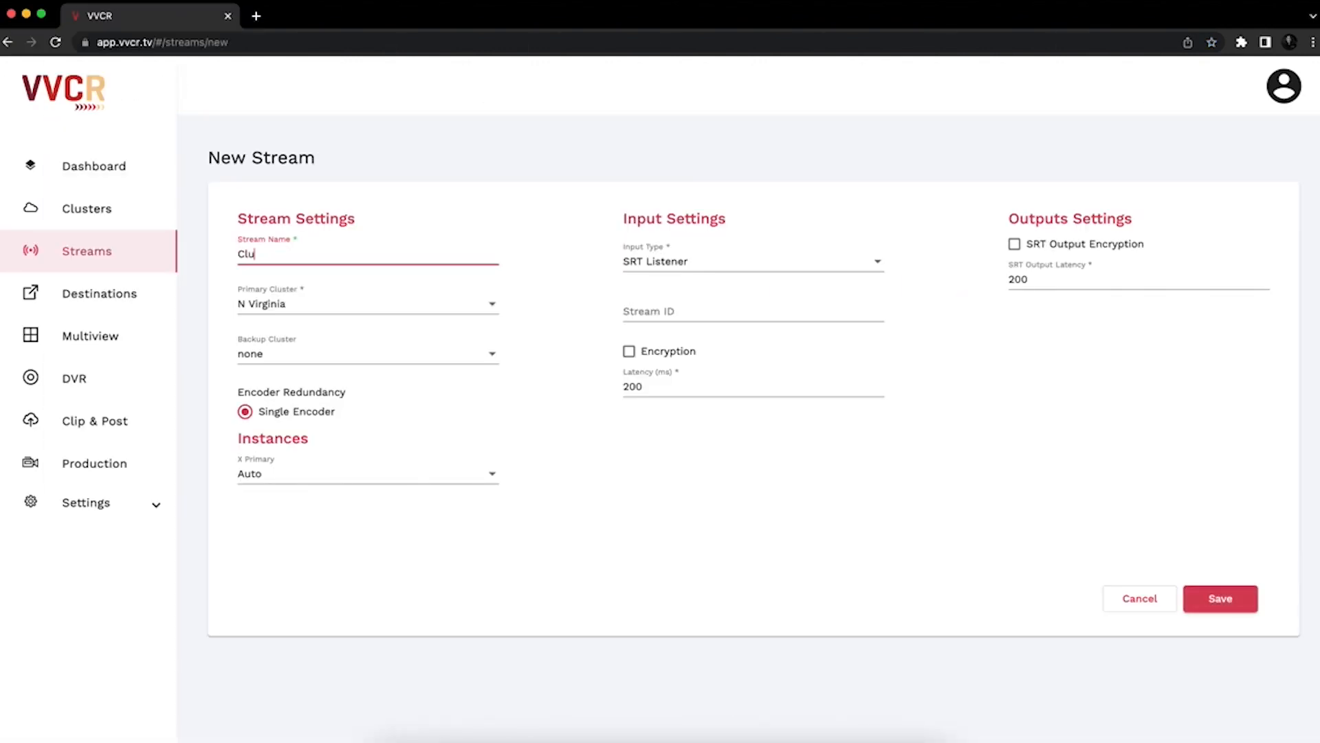
text(ster Test)
click(363, 298)
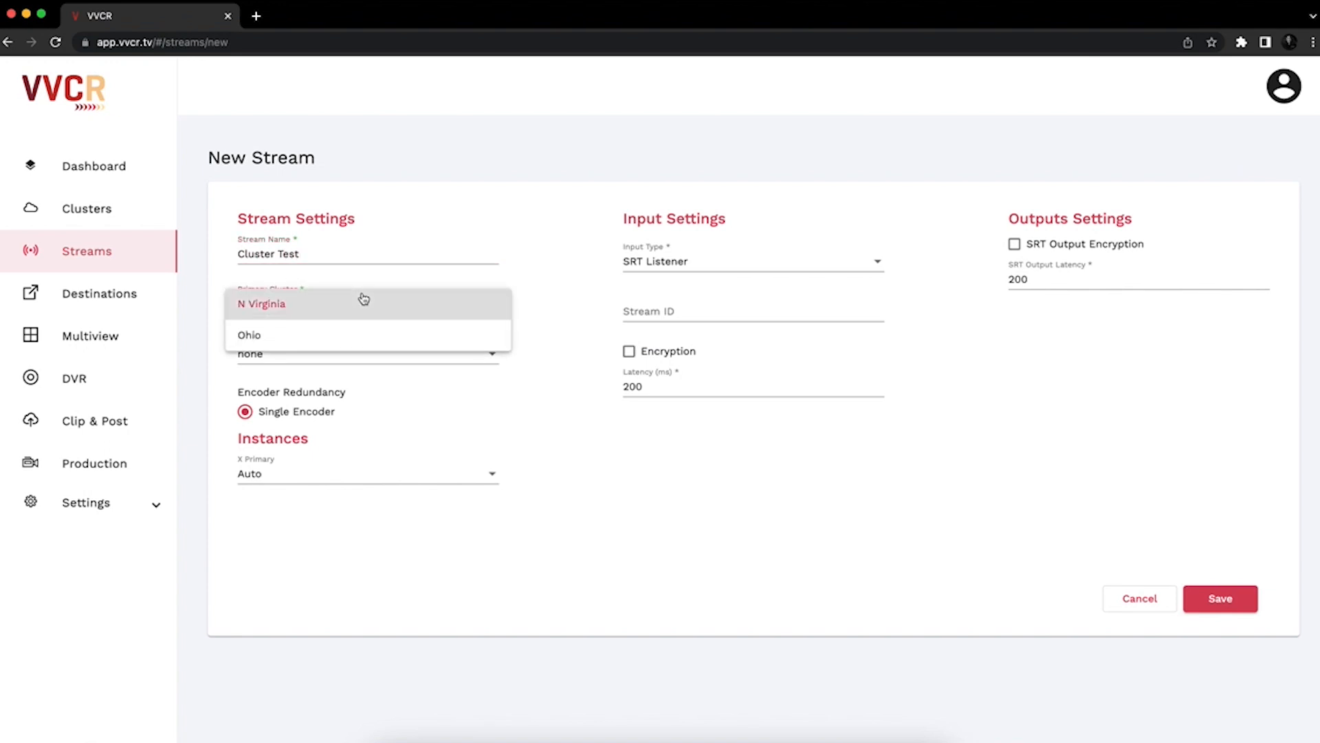
click(337, 333)
click(323, 352)
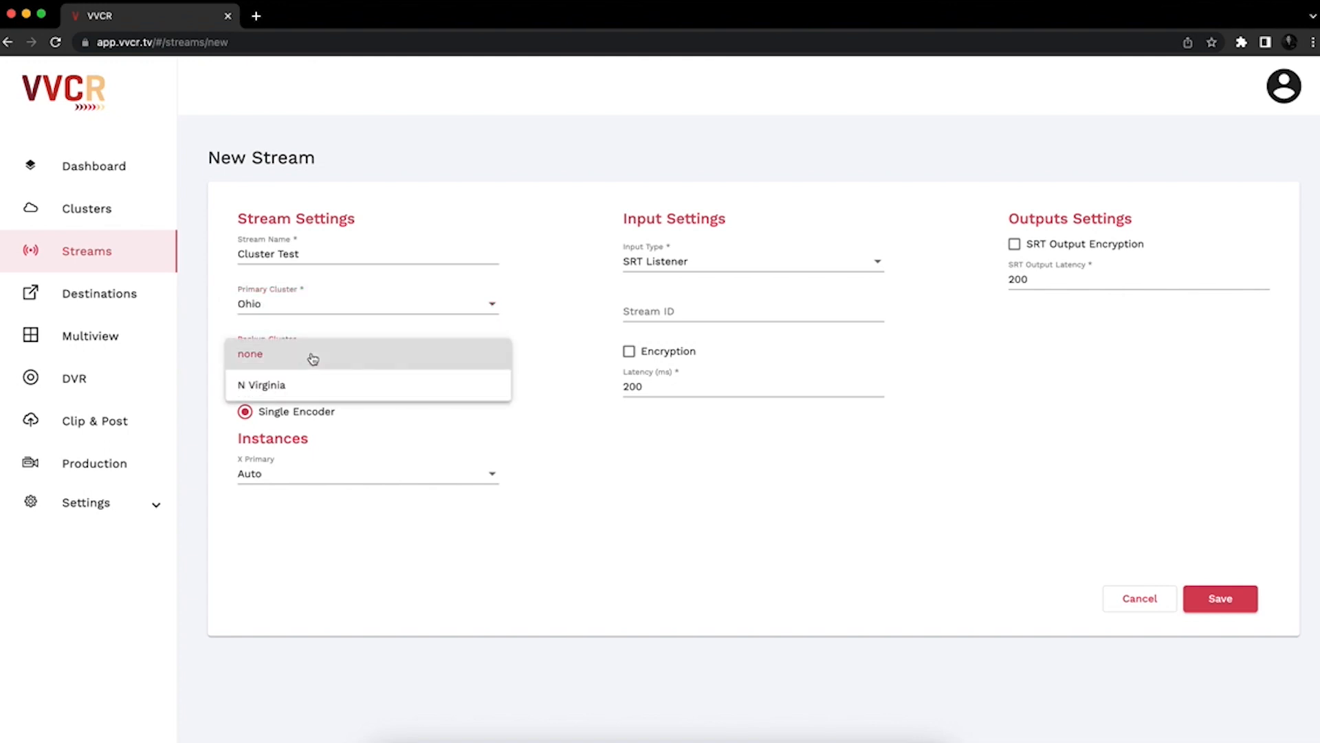
click(313, 385)
click(1229, 600)
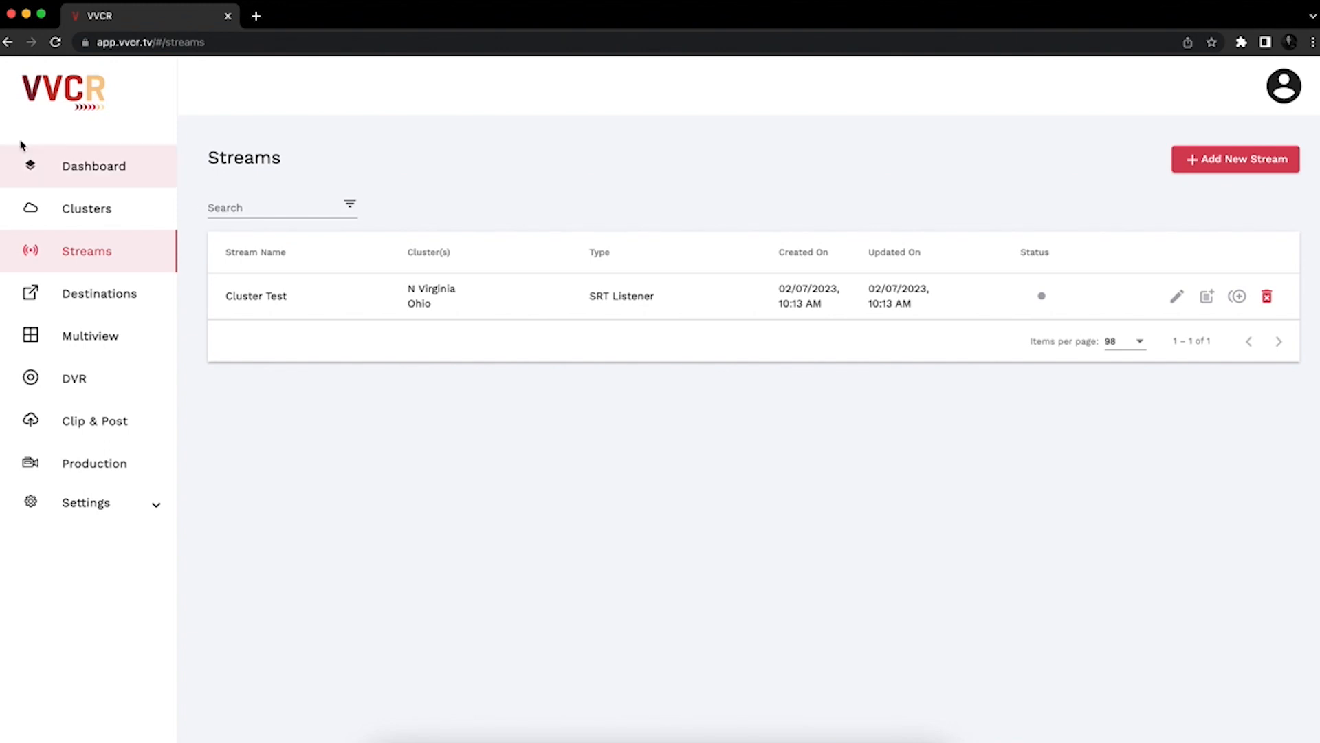
- Create and save a cluster named 2 Instances with instance type t3.medium and a second streamer instance
click(76, 217)
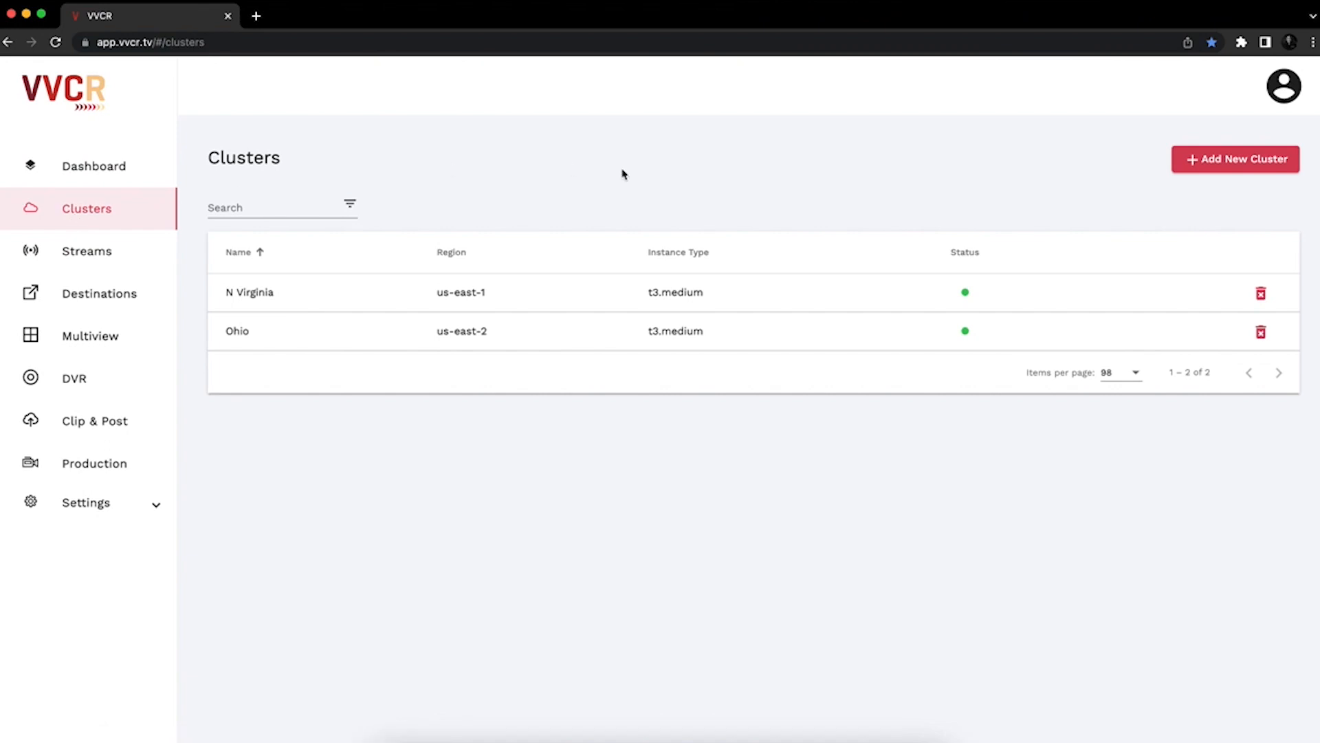
click(1230, 165)
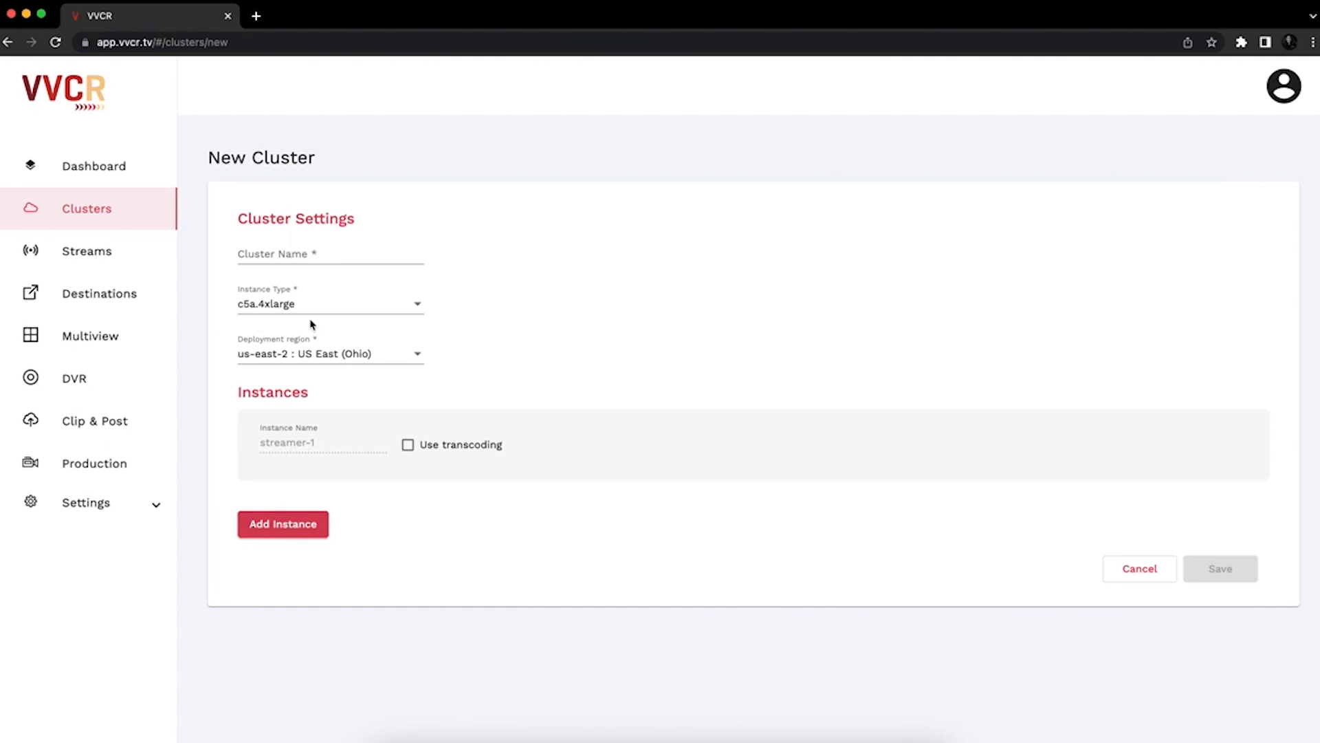
click(318, 255)
text(2 )
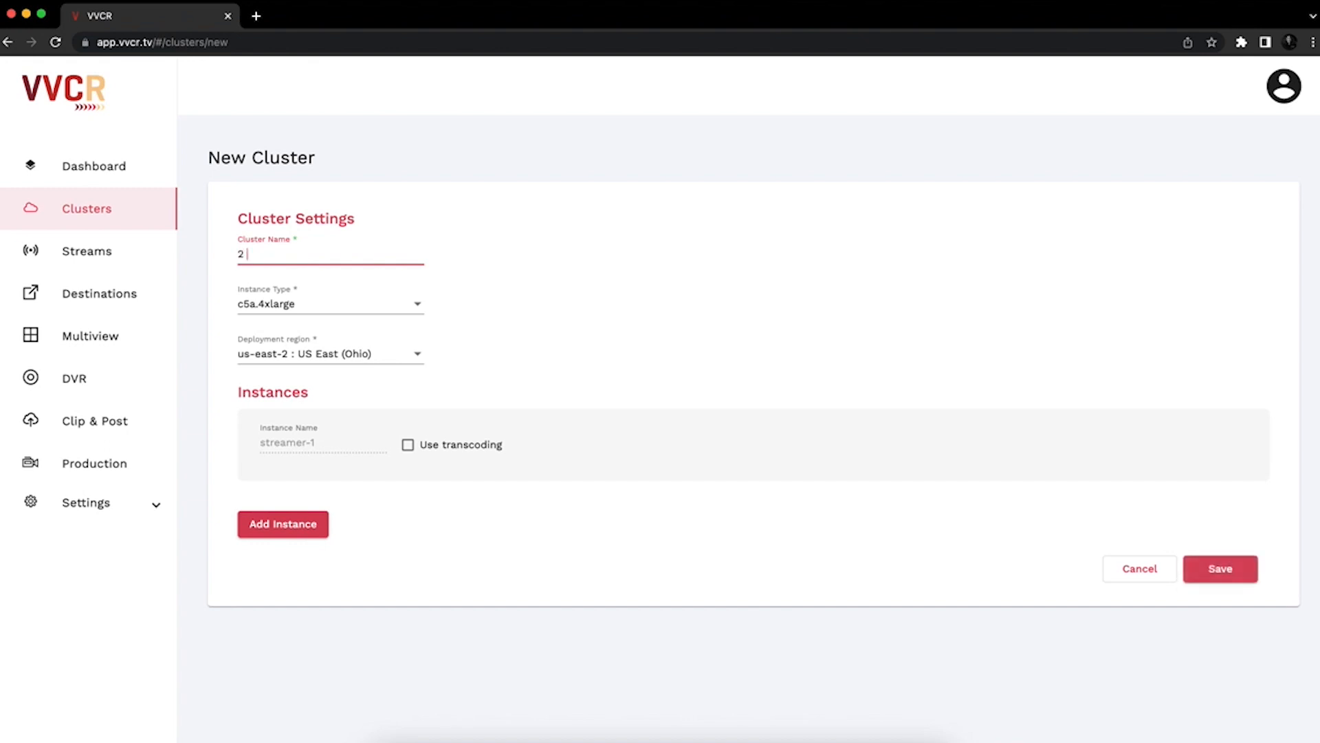
text(Inttances)
click(302, 306)
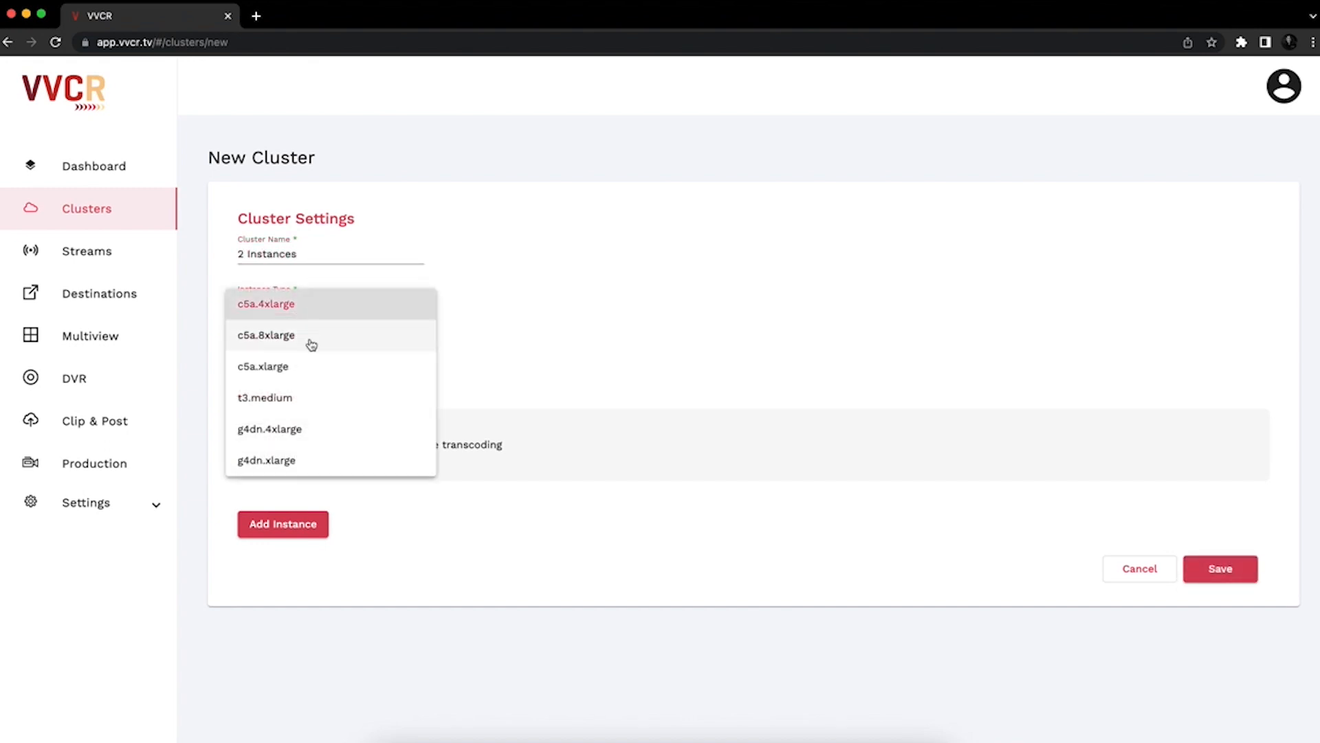
click(303, 399)
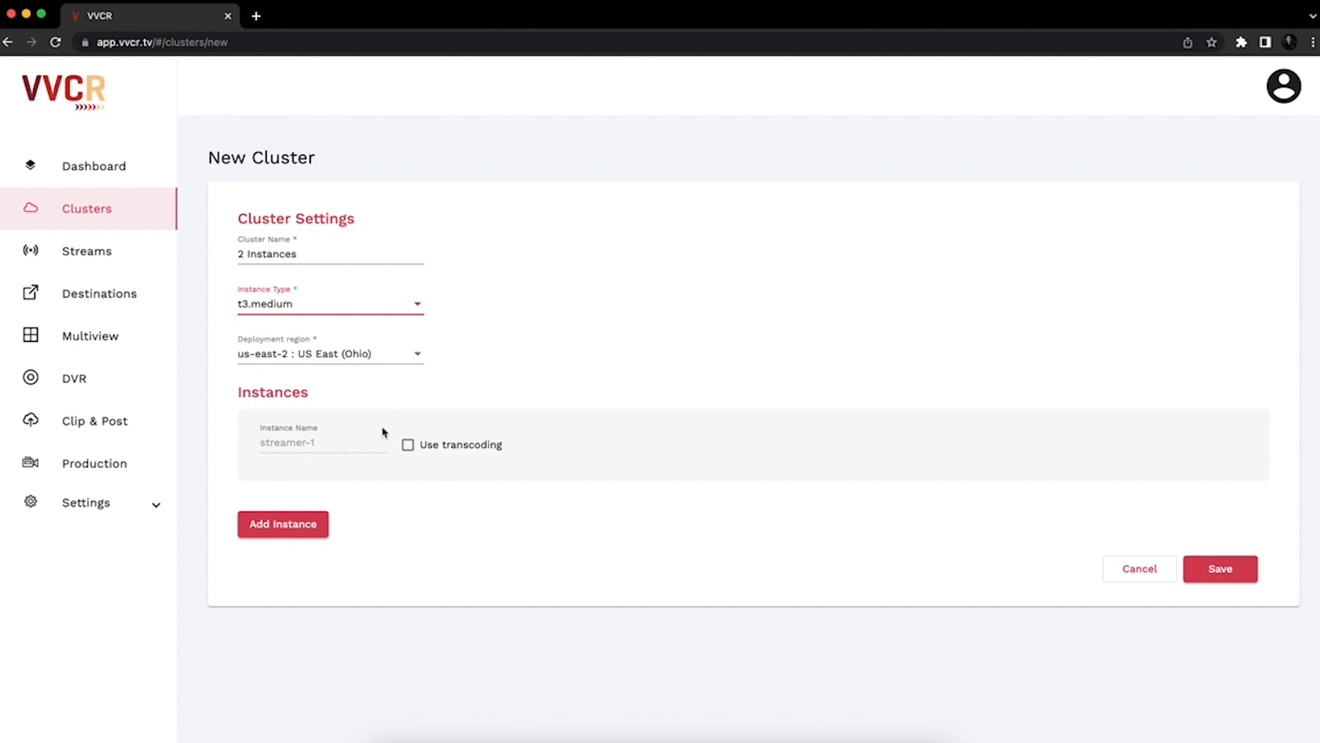
click(308, 526)
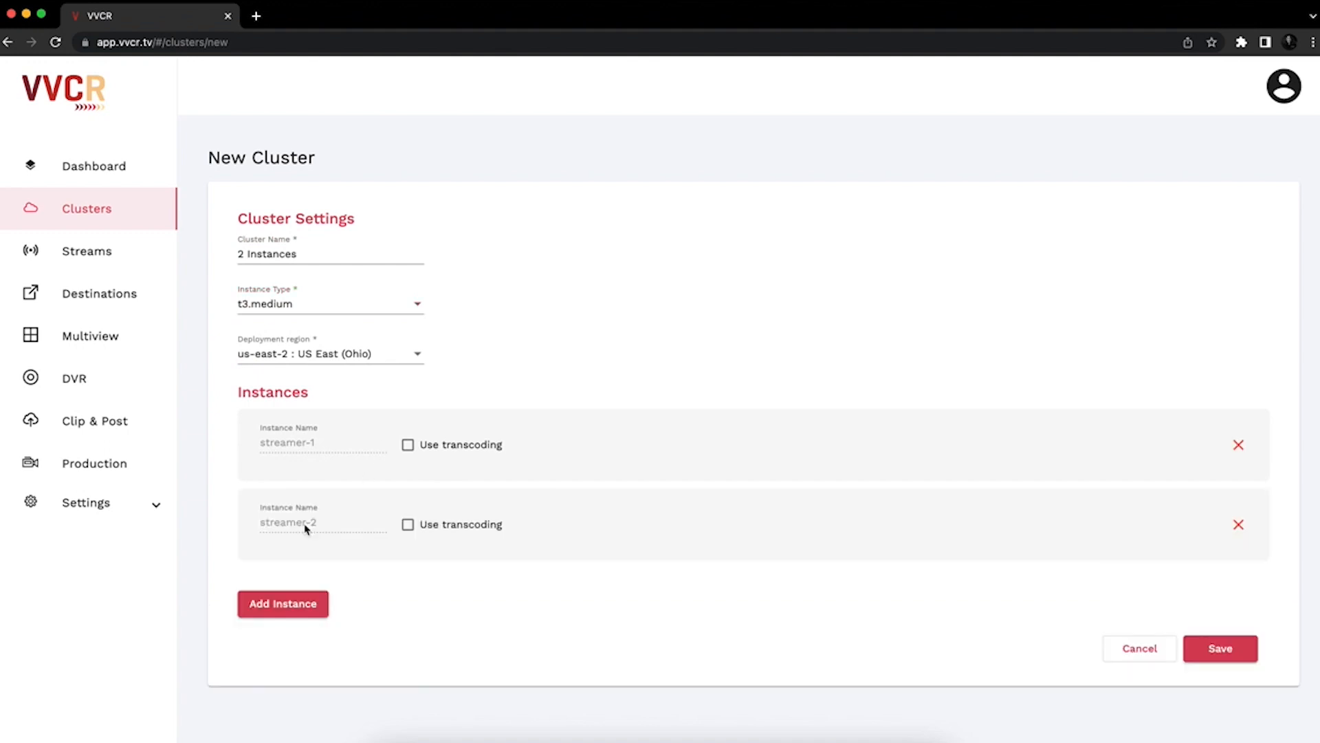
click(1230, 653)
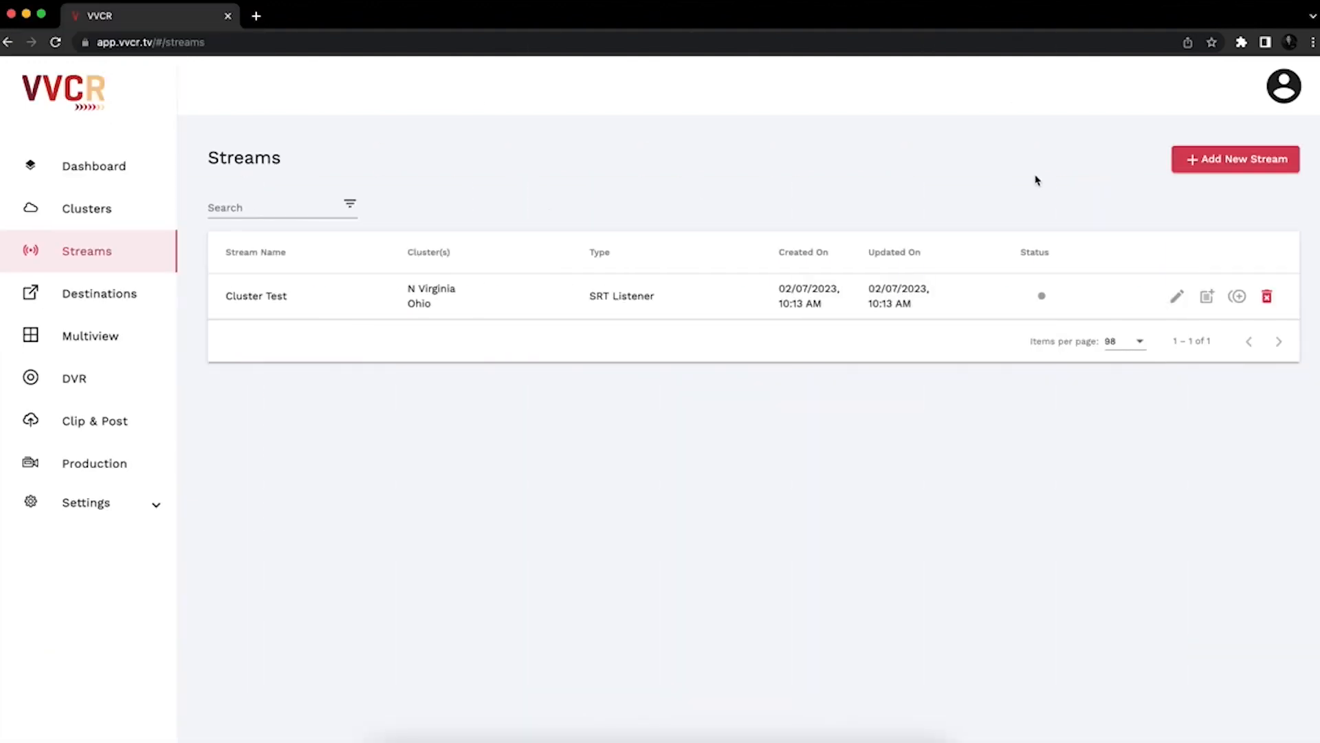
- Start a new stream named Test with 2 Instances as primary cluster and Ohio as backup cluster
click(1266, 166)
click(346, 252)
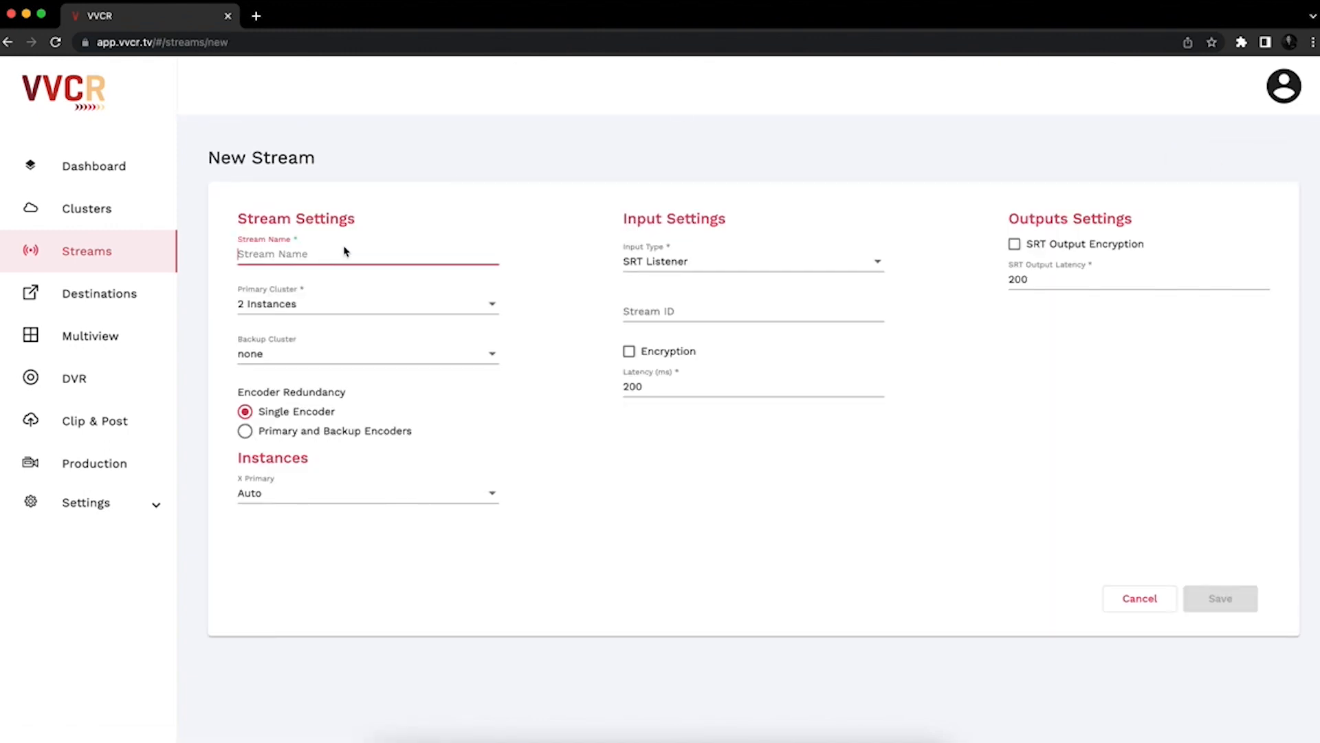
text(Test)
click(304, 310)
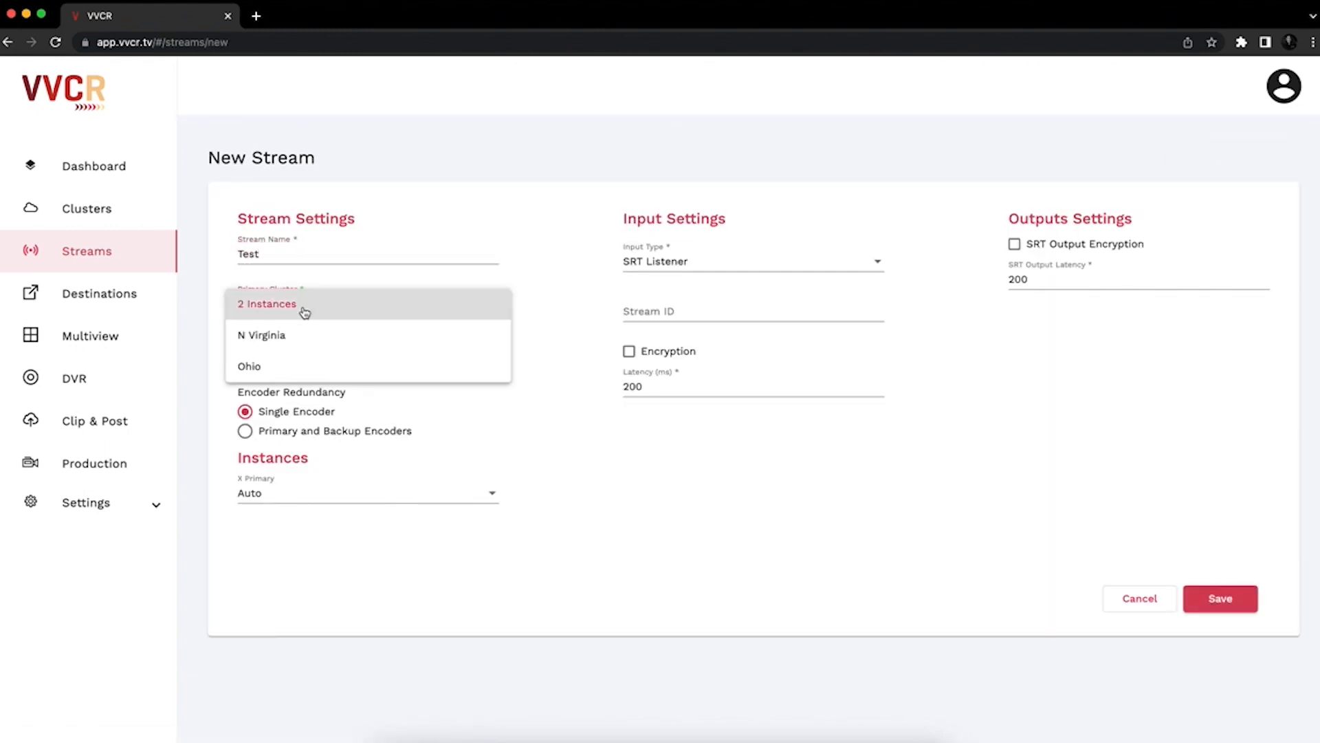
click(304, 310)
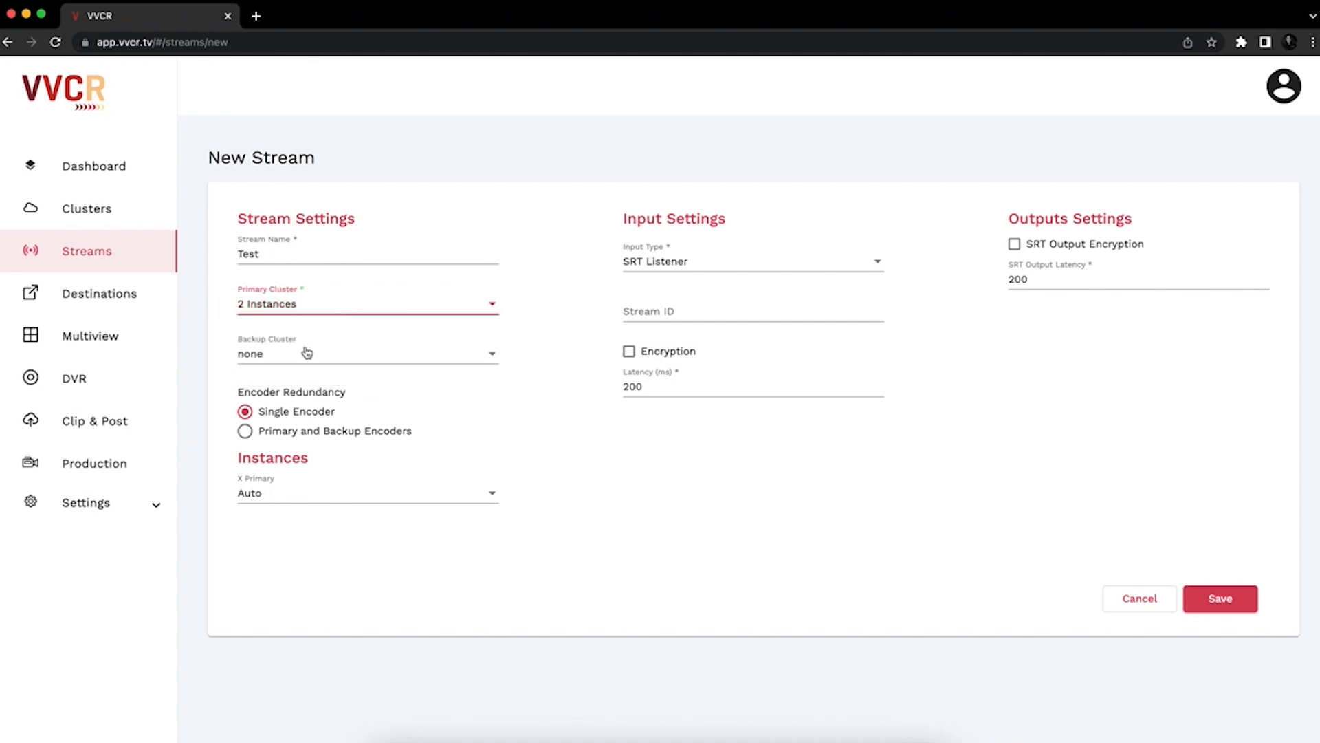
click(306, 353)
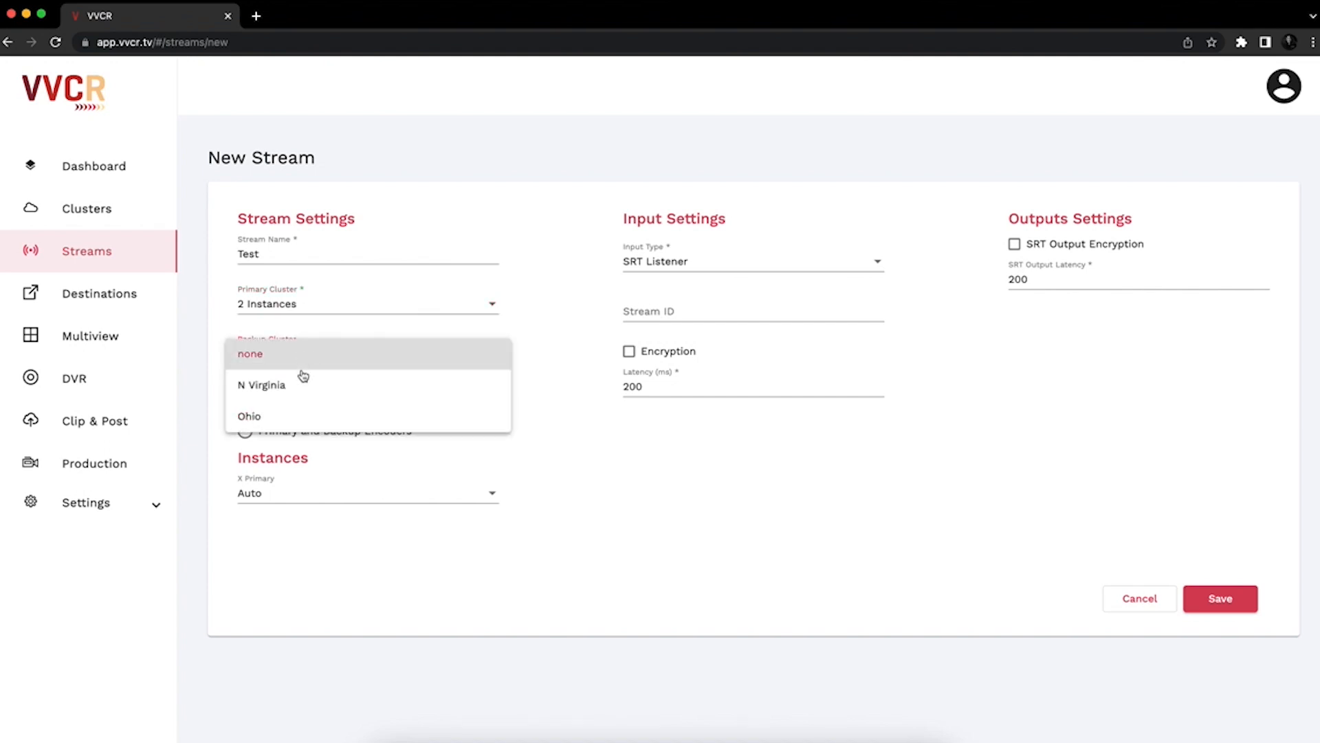
click(291, 415)
- Use primary and backup encoders, assign X Primary to 2-instances-streamer-1, X Backup to 2-instances-streamer-2 and Y Primary to ohio-streamer-1, and save the stream
click(287, 411)
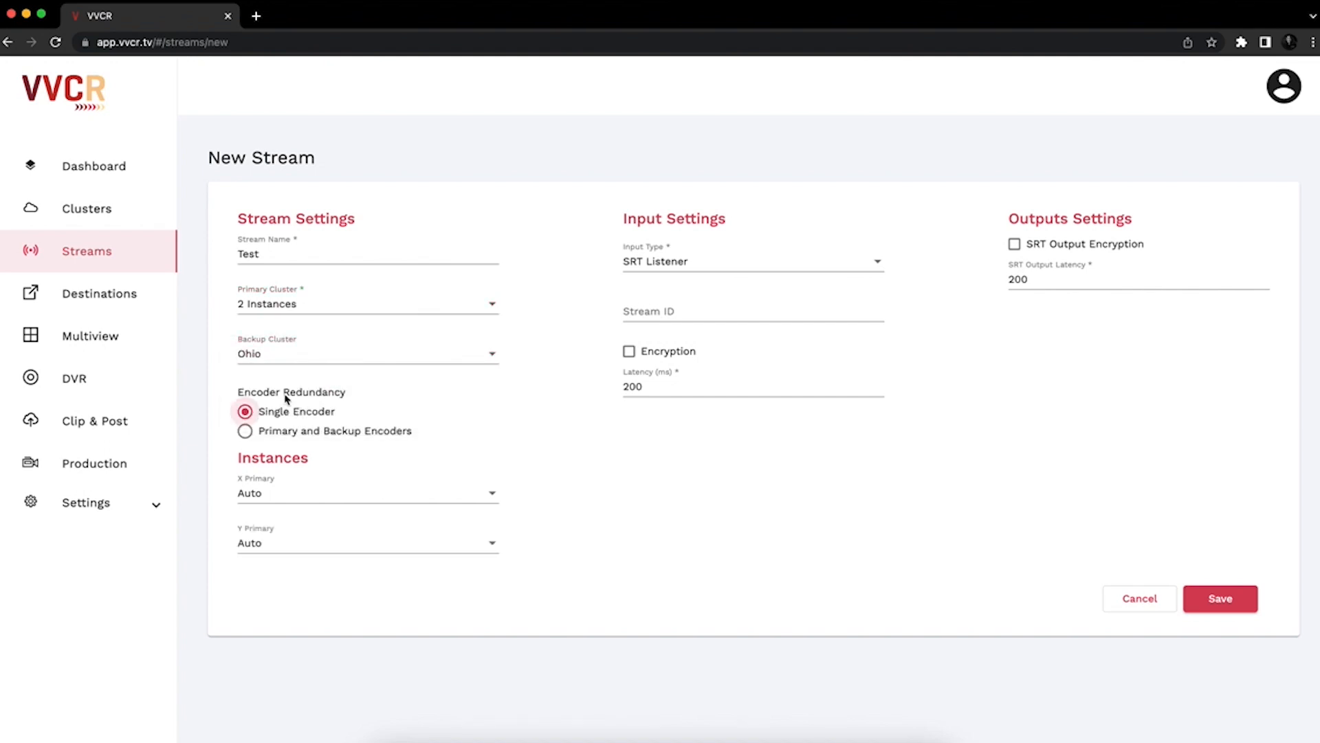
click(245, 432)
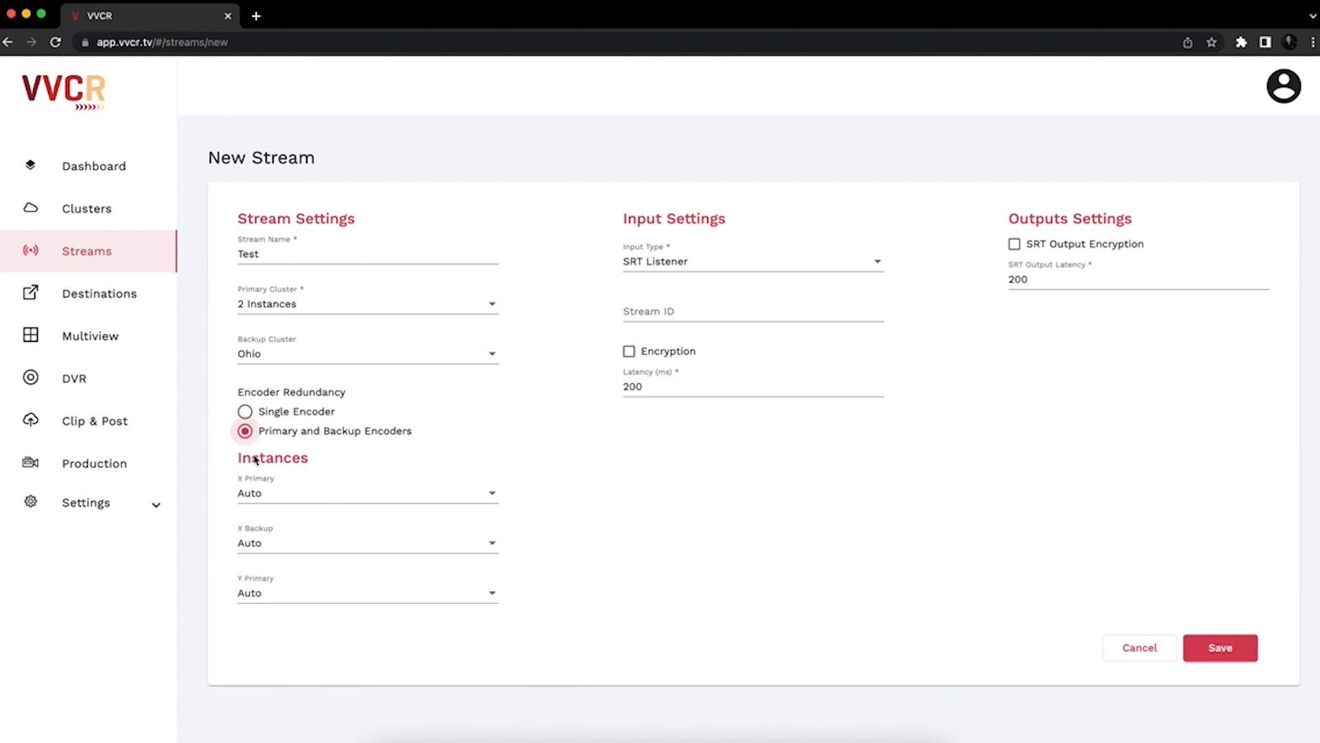
click(275, 504)
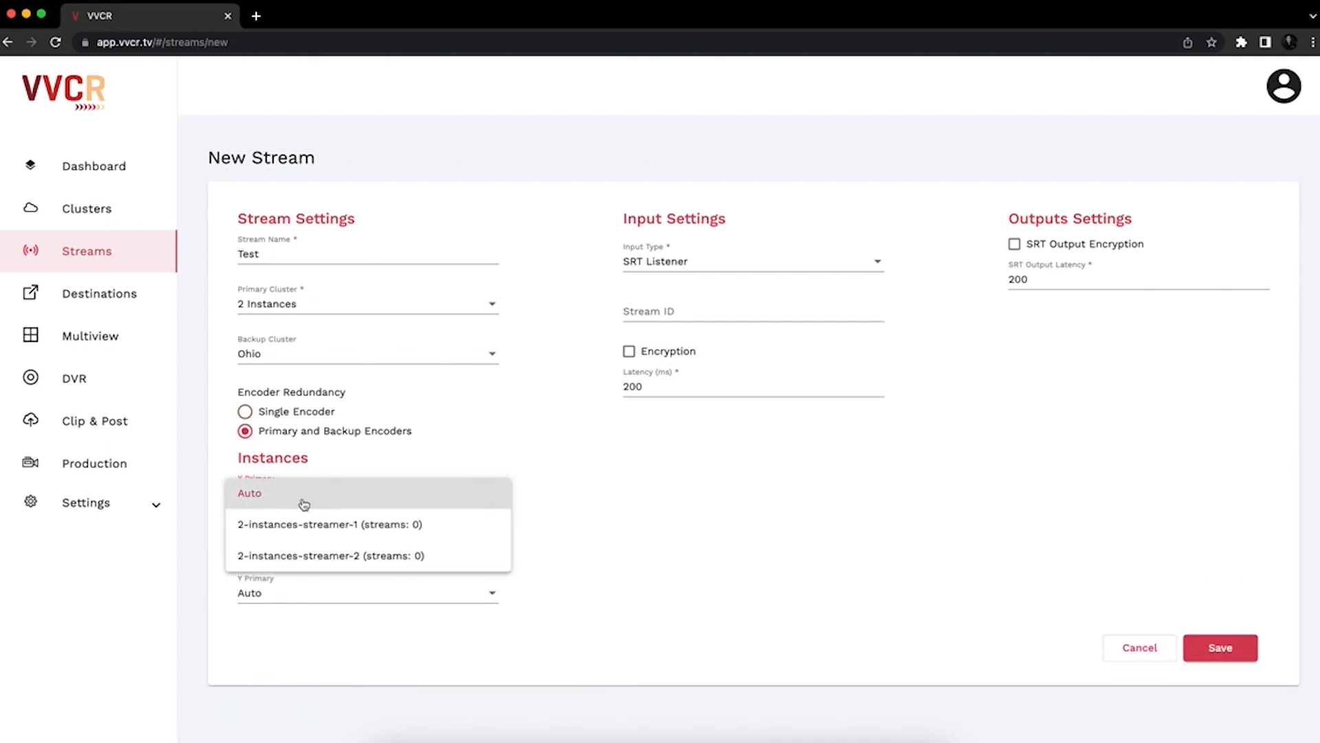
click(318, 527)
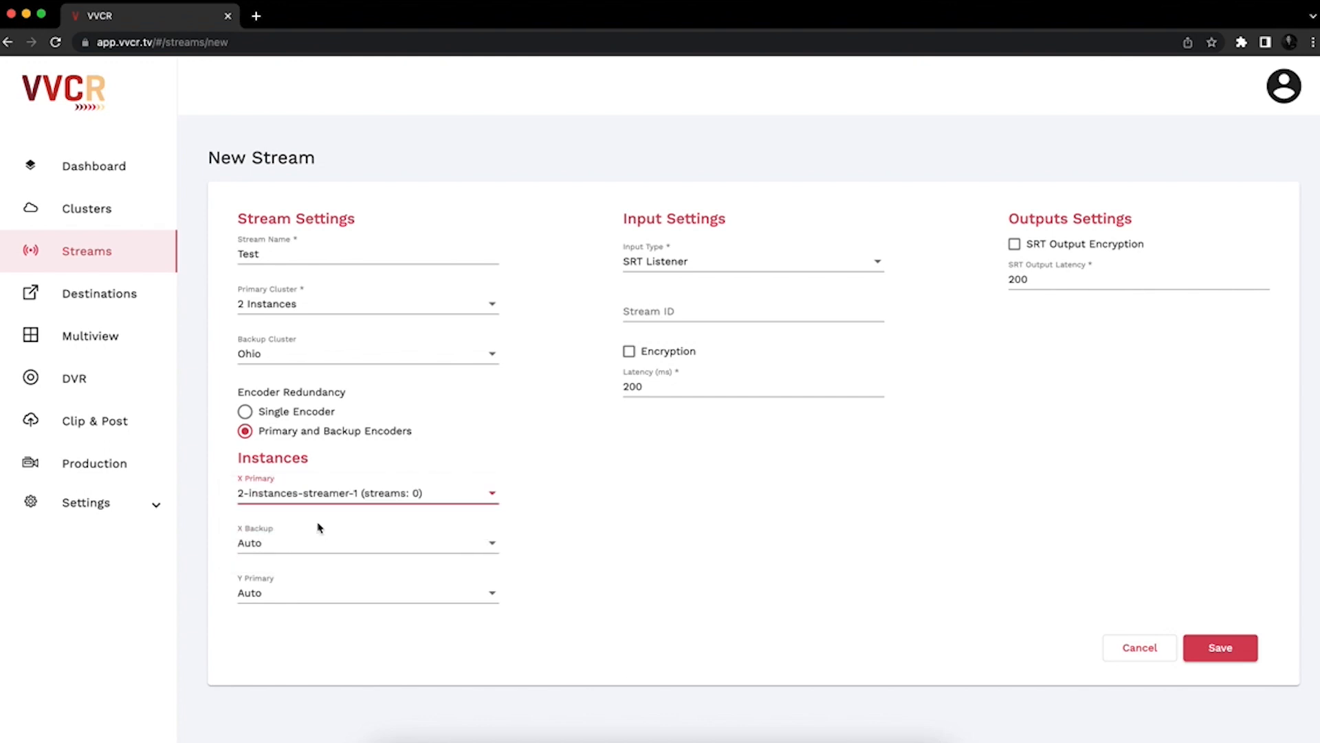
click(308, 548)
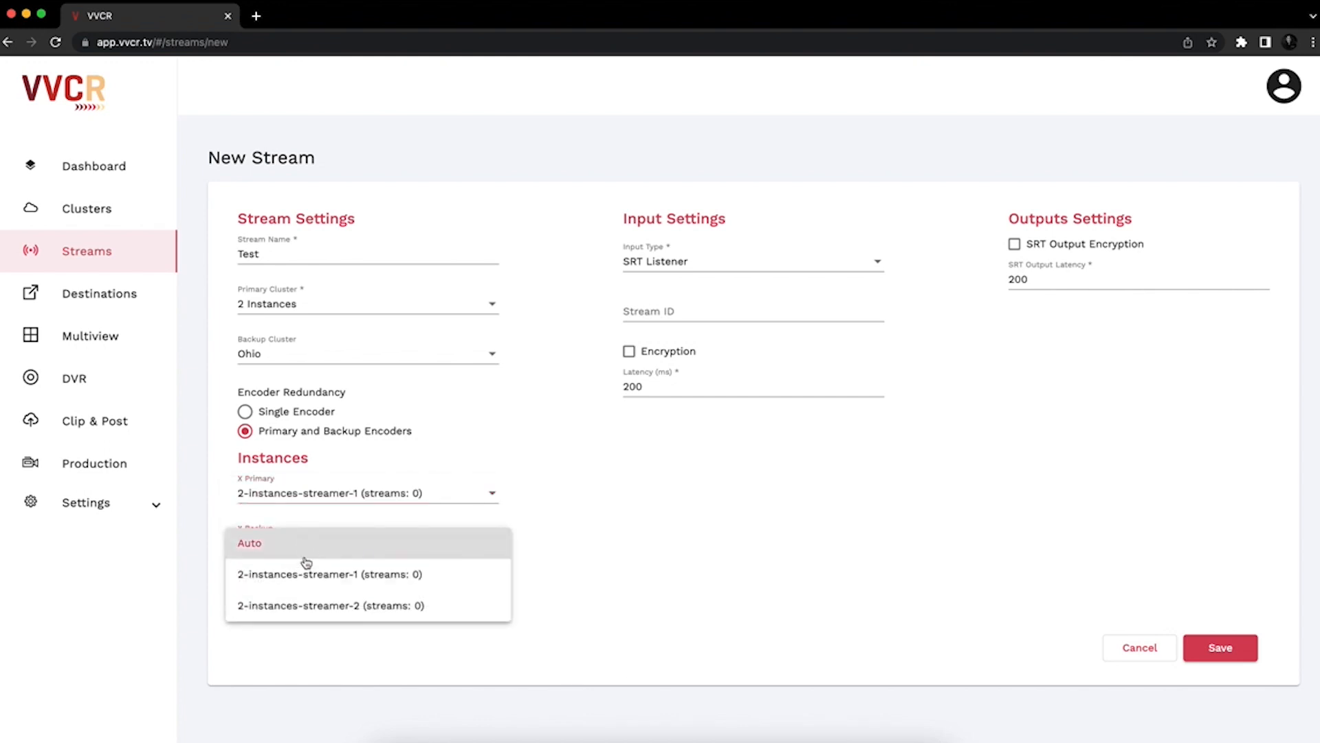
click(304, 601)
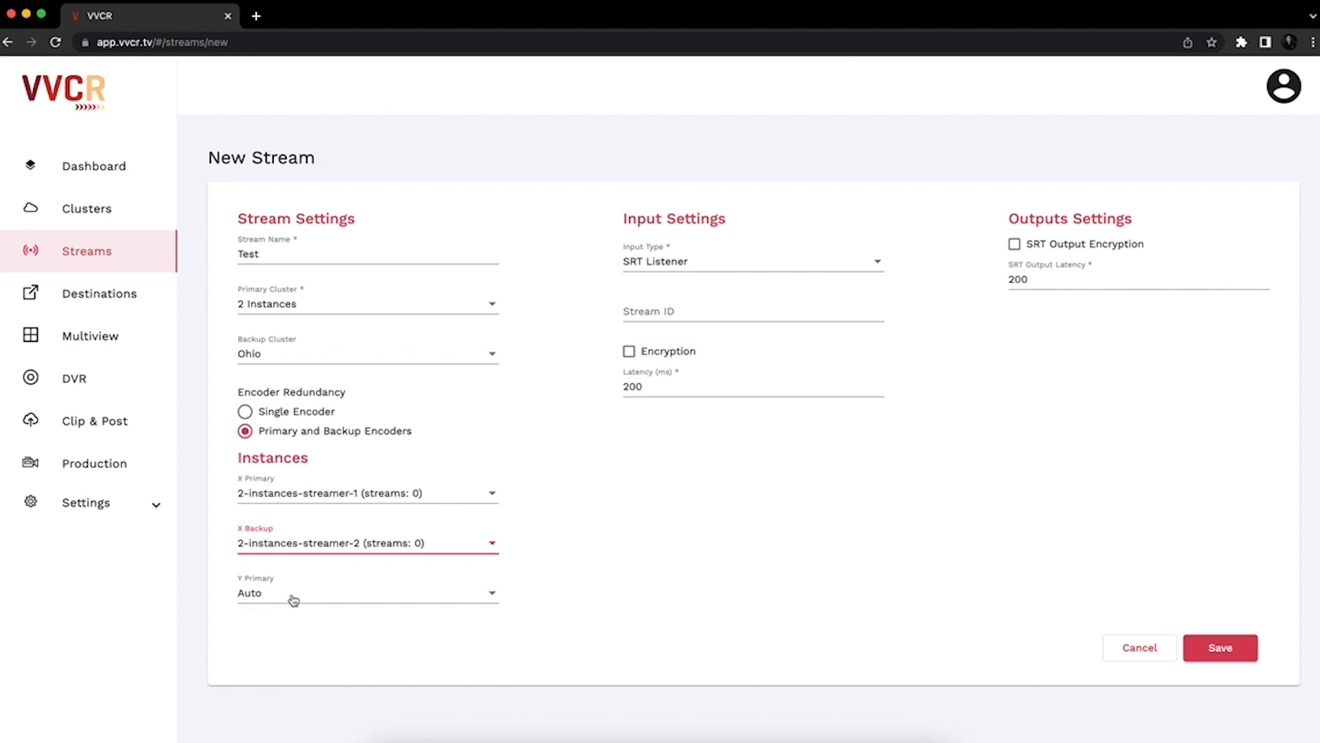
click(291, 594)
click(287, 626)
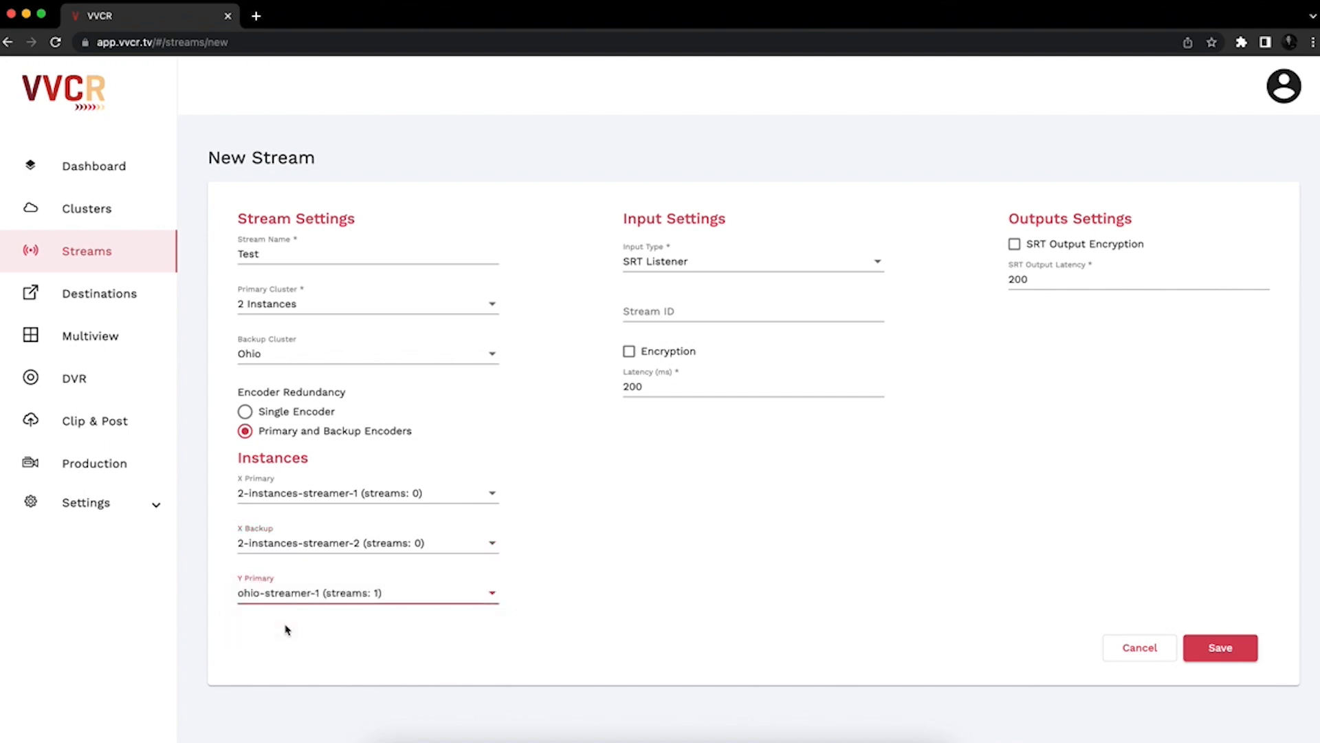
click(1212, 641)
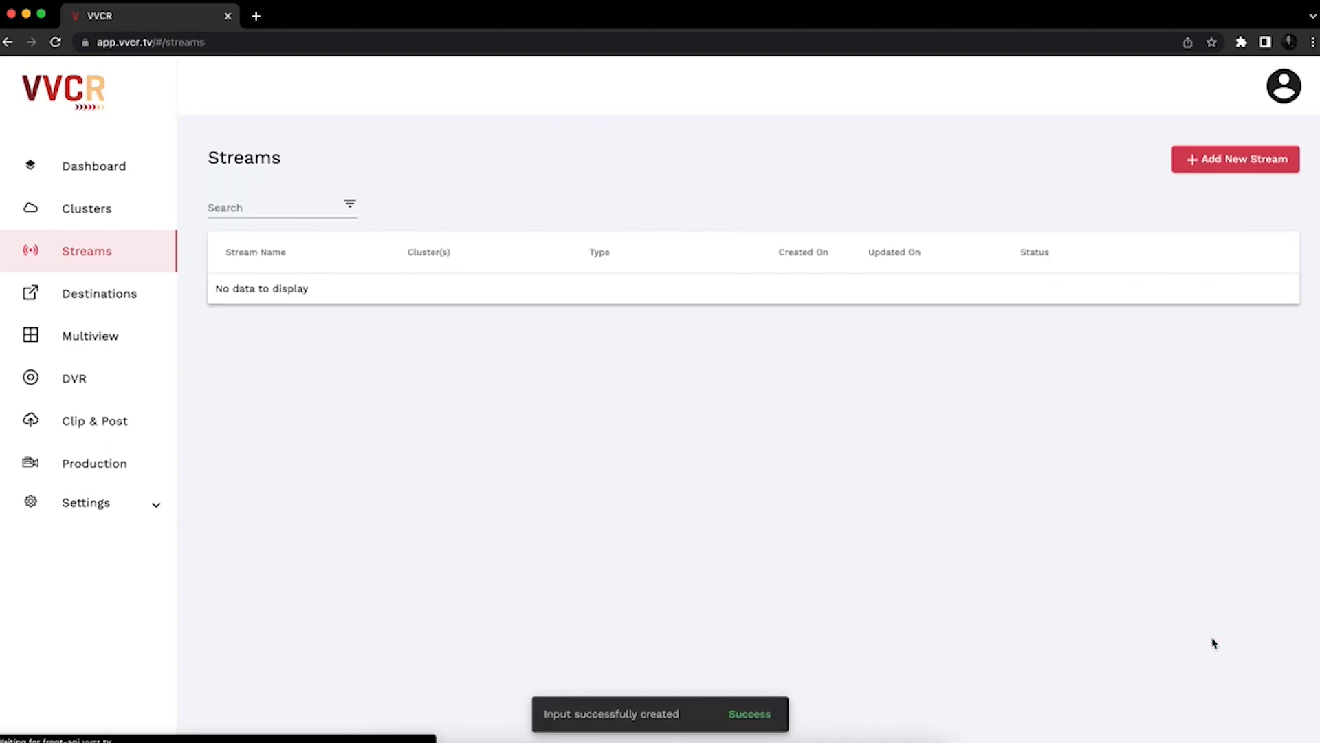
- Examine the Test stream's input addresses and its pull outputs for each primary and backup input
click(306, 338)
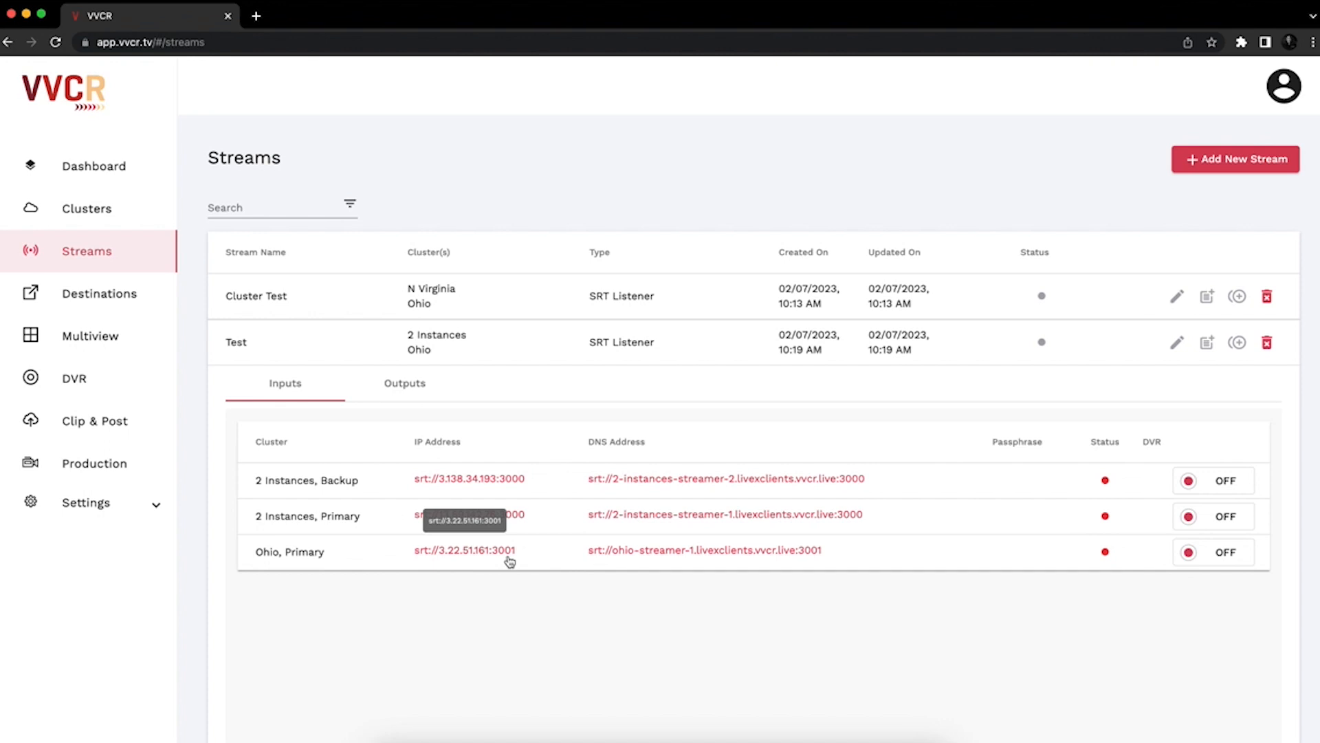
click(396, 389)
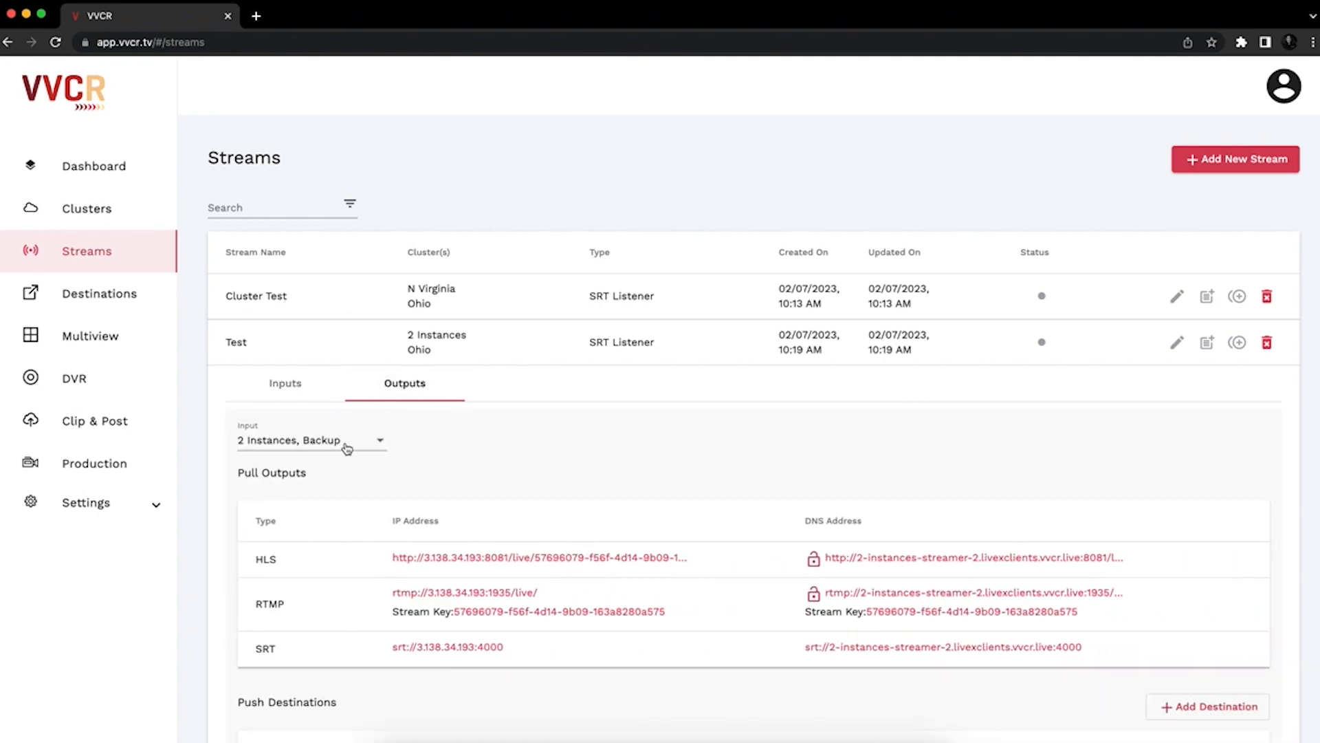
click(346, 449)
click(347, 468)
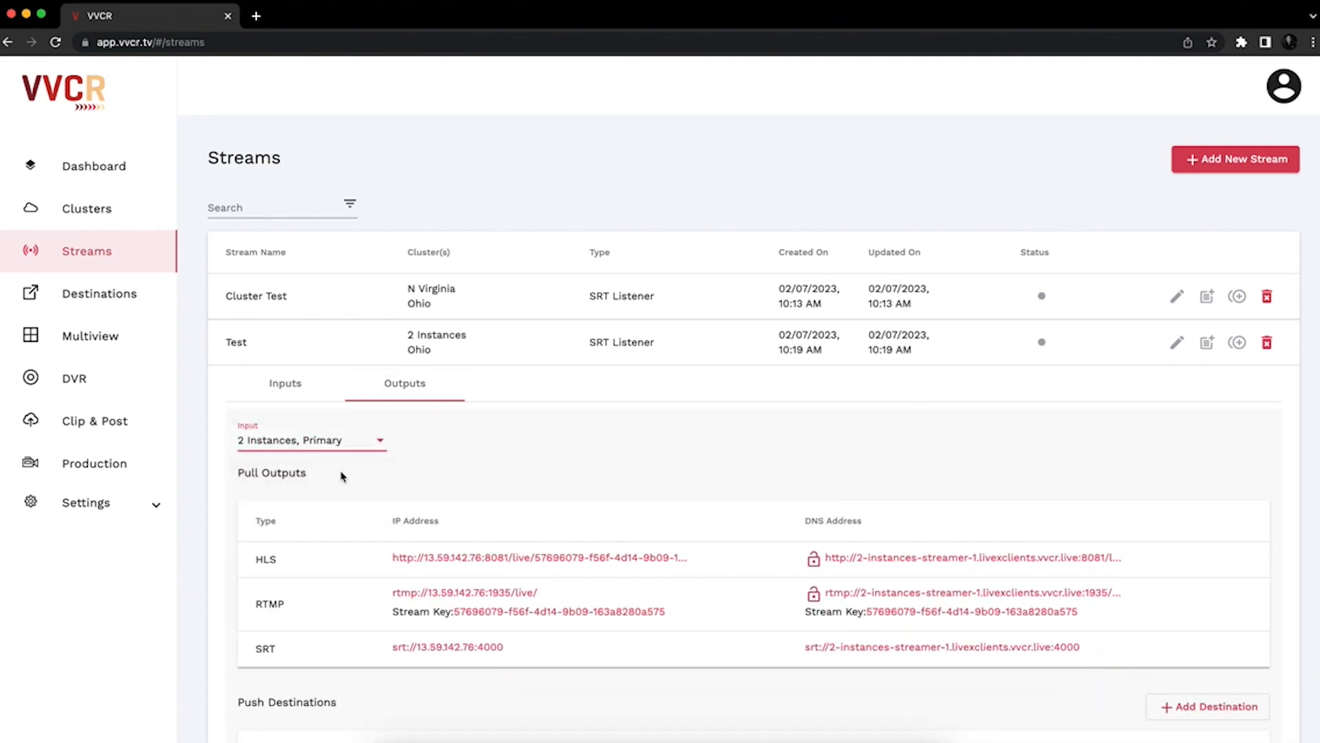
click(351, 442)
click(341, 468)
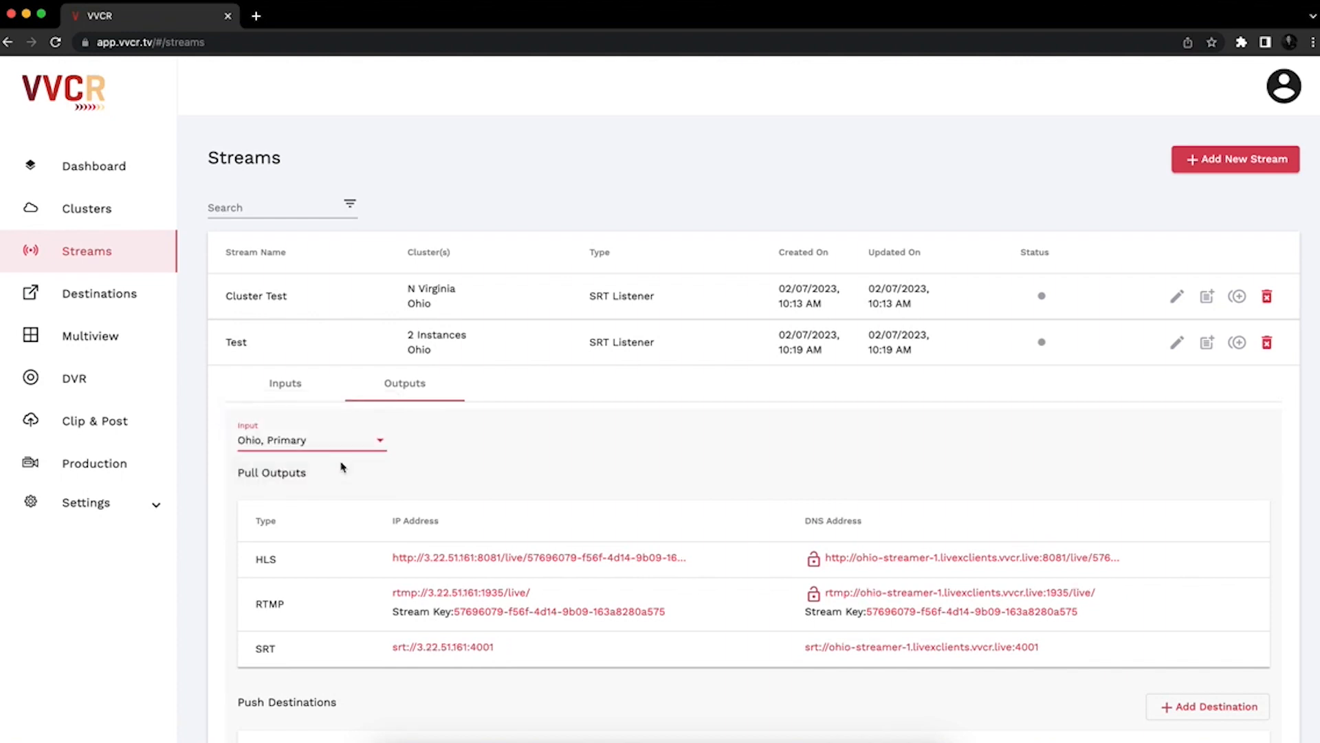
click(342, 440)
click(332, 409)
scroll(688, 660, down, 2)
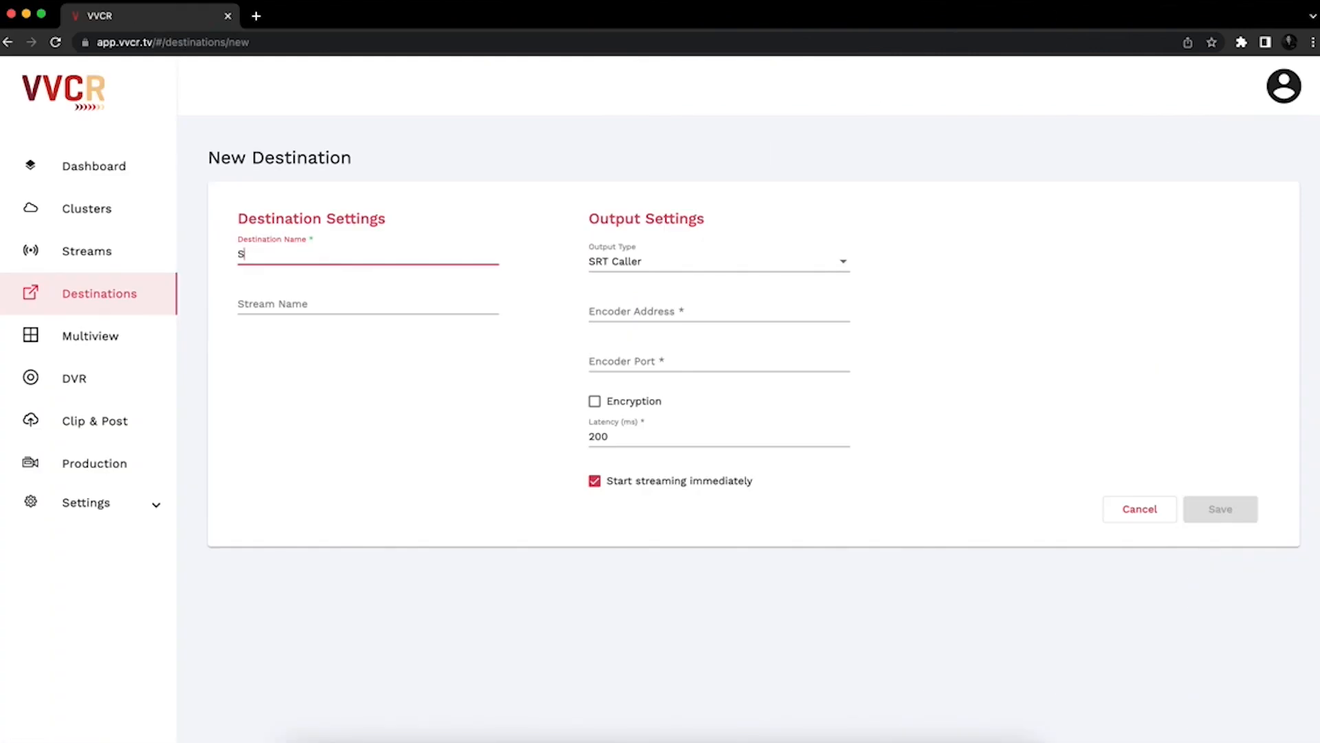
- Name the new destination StreamFailTest, choose the FailTest stream and set the output type to RTMP Push
text(treamFailTest)
click(282, 303)
click(286, 475)
click(670, 260)
click(667, 295)
- Copy the stream URL from YouTube Studio into the destination's stream URL, and return to YouTube Studio to copy the stream key
click(912, 741)
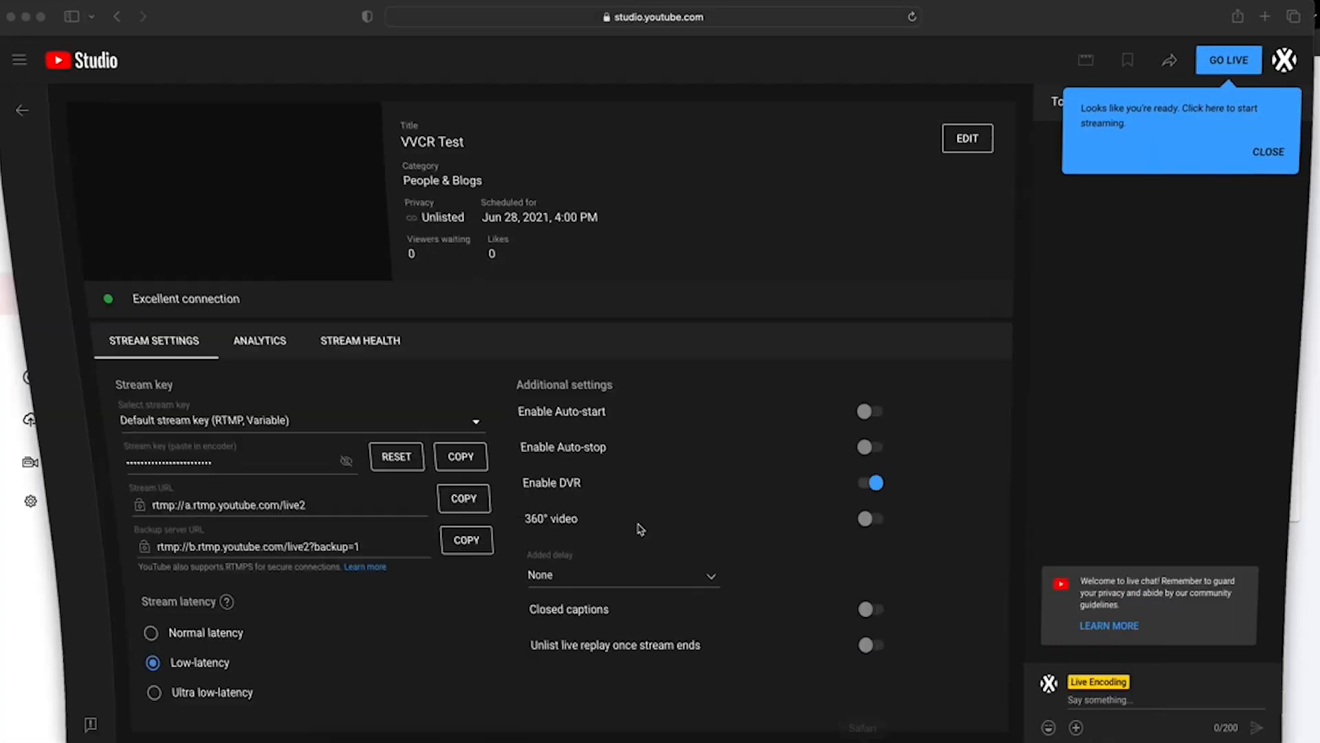
click(454, 497)
click(484, 740)
click(734, 302)
key(super+v)
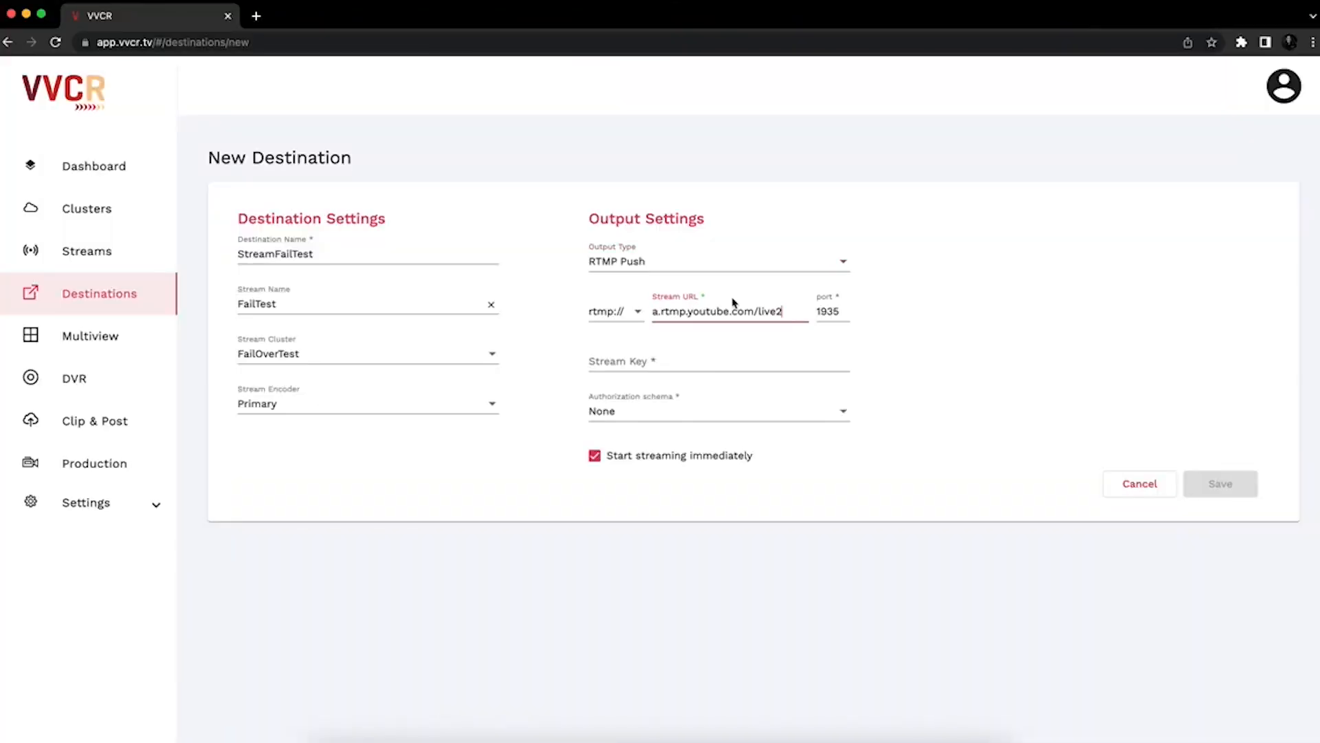
click(864, 741)
click(435, 456)
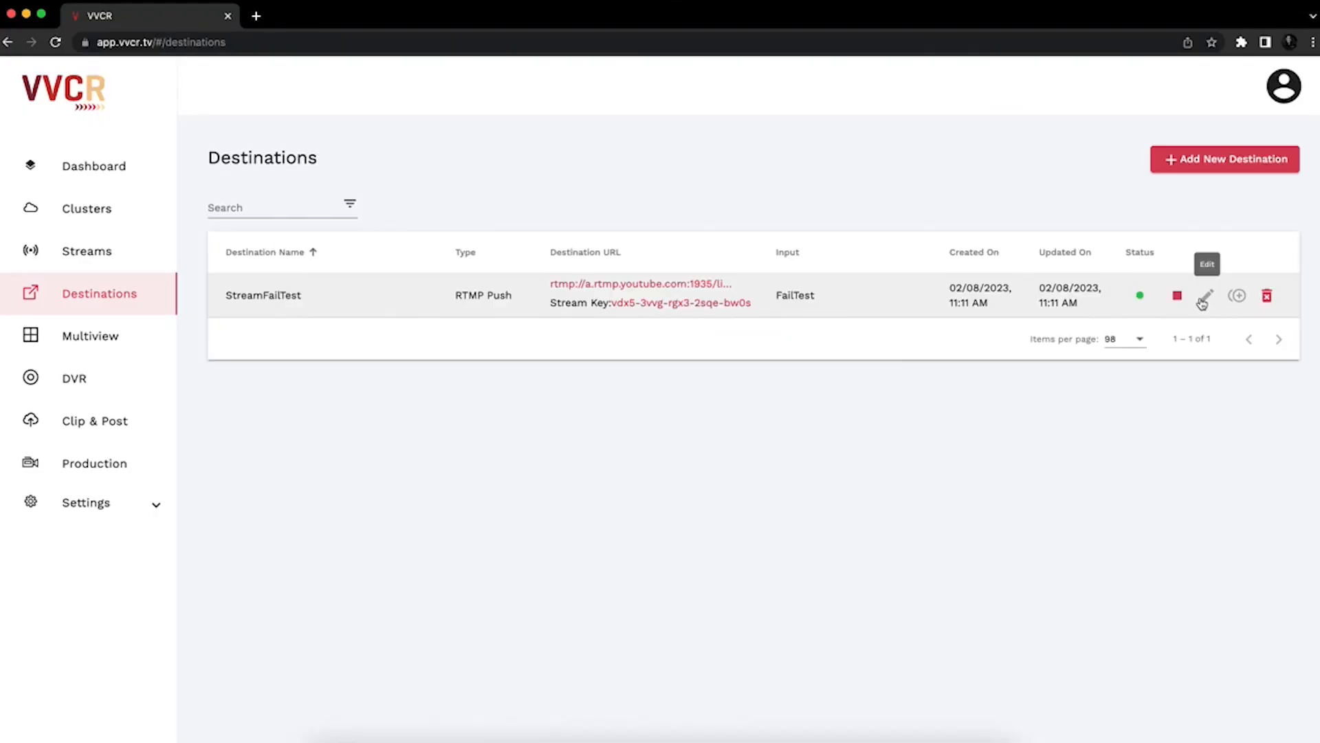
- Edit the StreamFailTest destination to use the Backup stream encoder and save it
click(1203, 342)
click(453, 406)
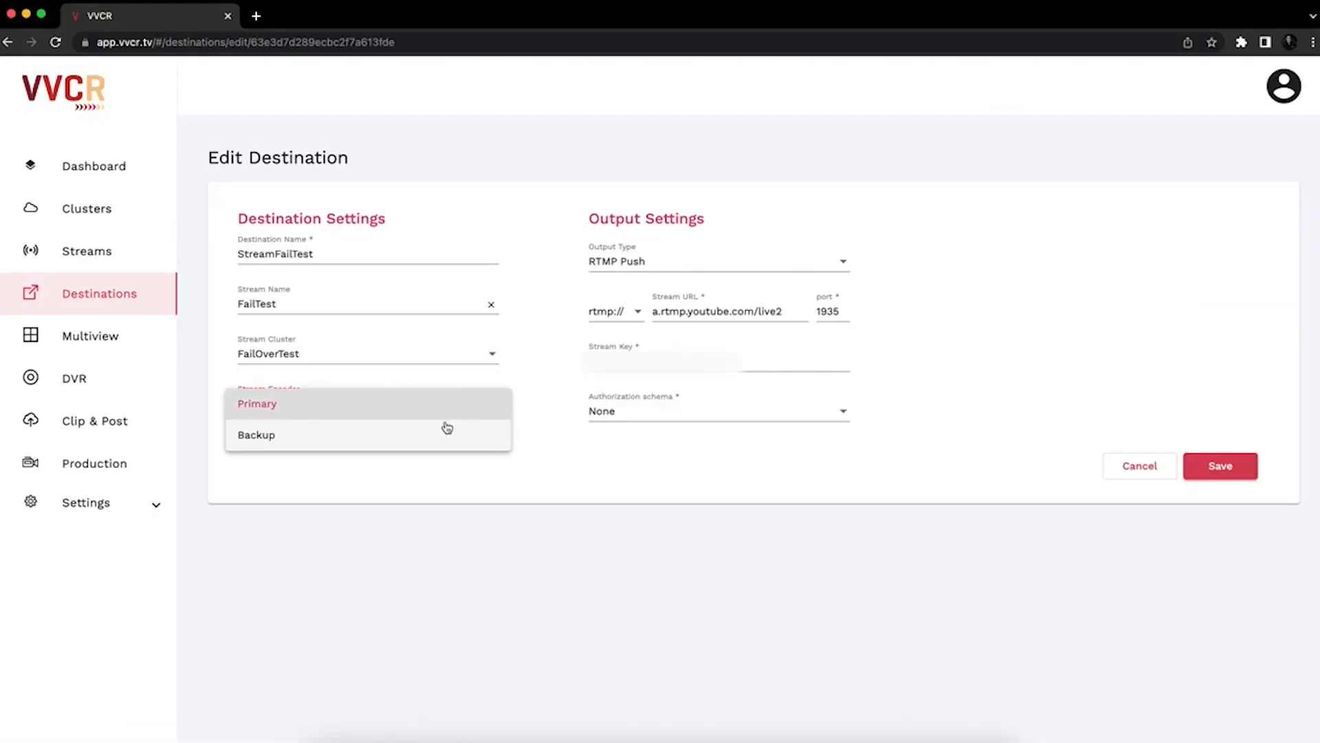
click(445, 432)
click(1249, 467)
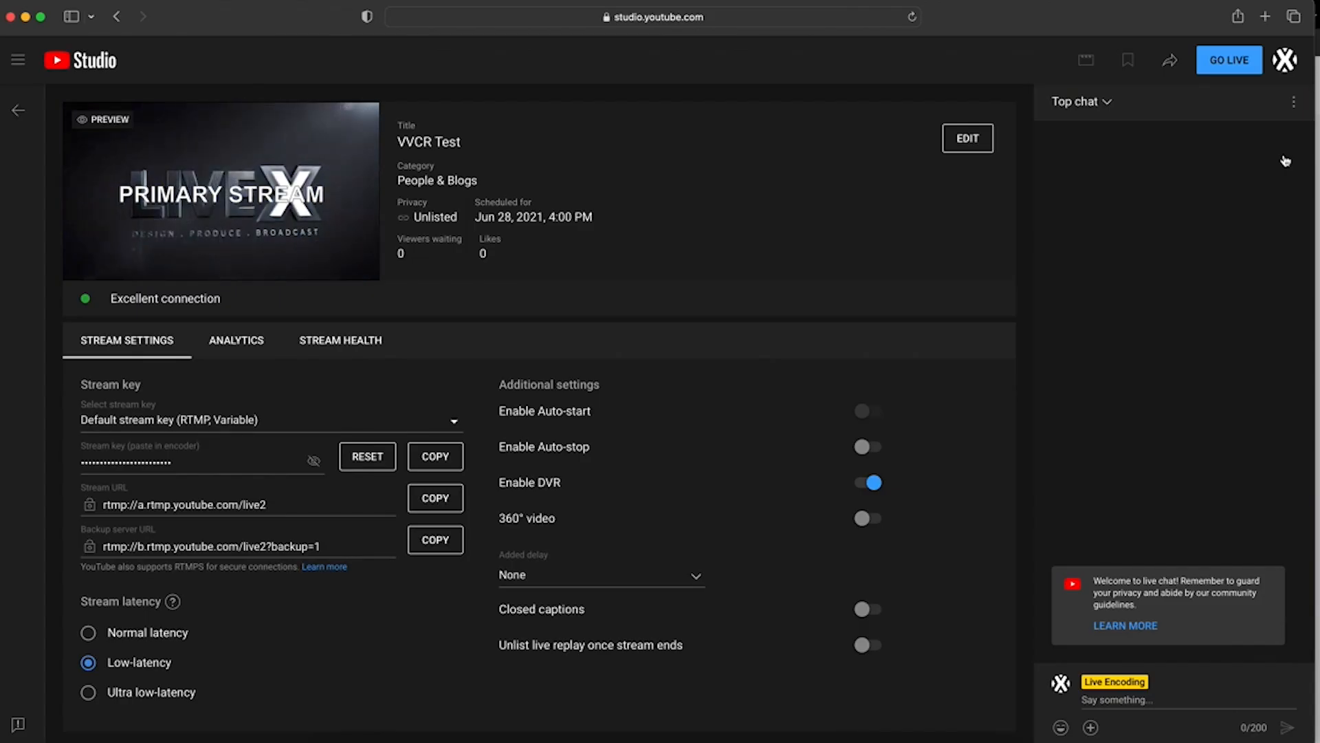